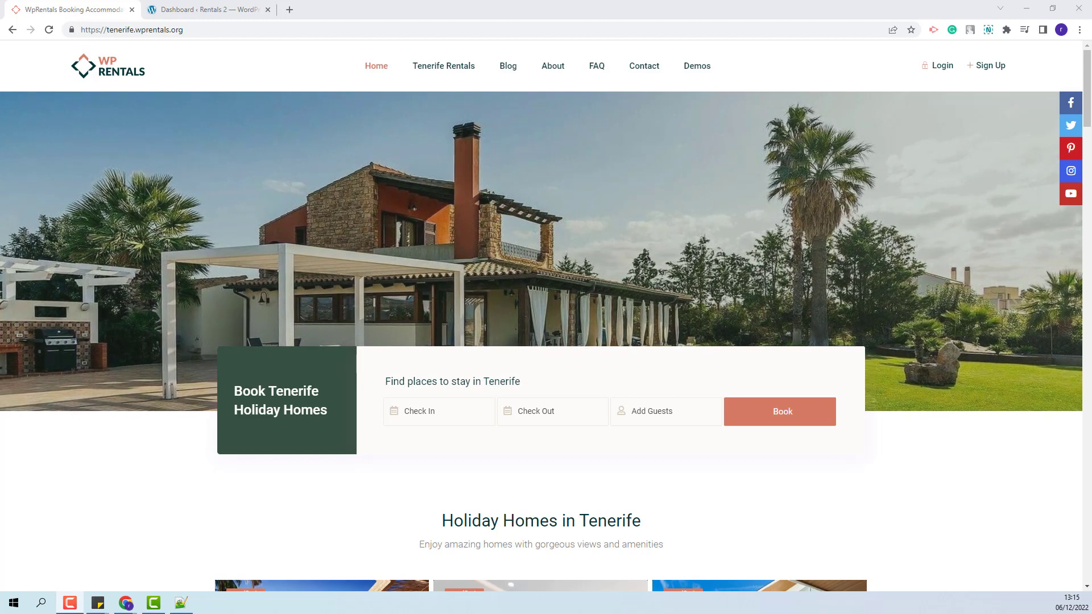
Switch from the WpRentals site tab to the WordPress Dashboard tab
key(ctrl+Tab)
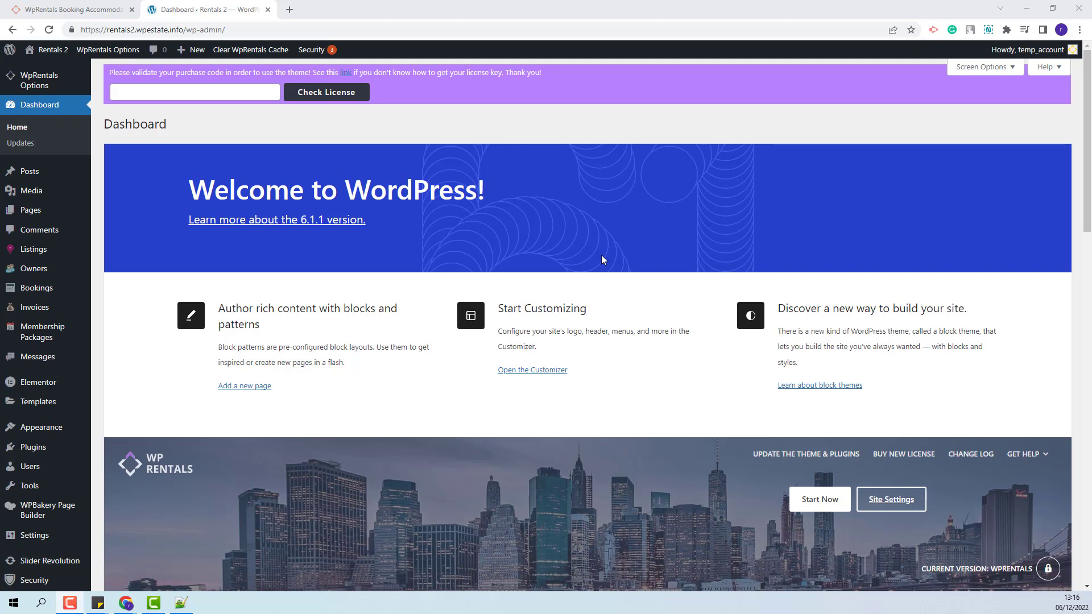
Activate the WpRentals licence with the pasted purchase code, then go to Installed Plugins
click(131, 94)
key(ctrl+v)
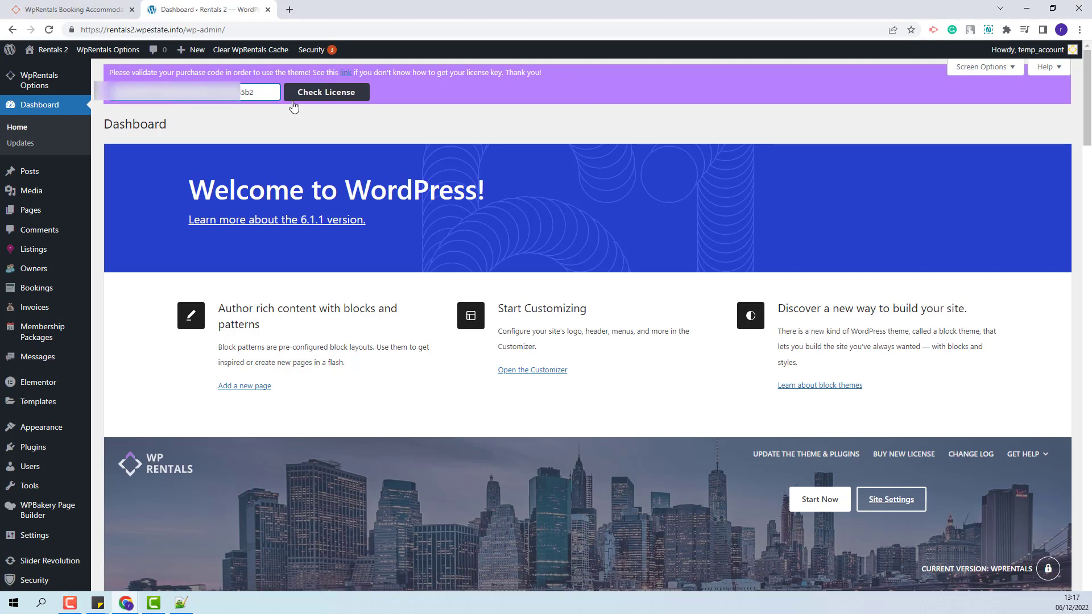
click(322, 96)
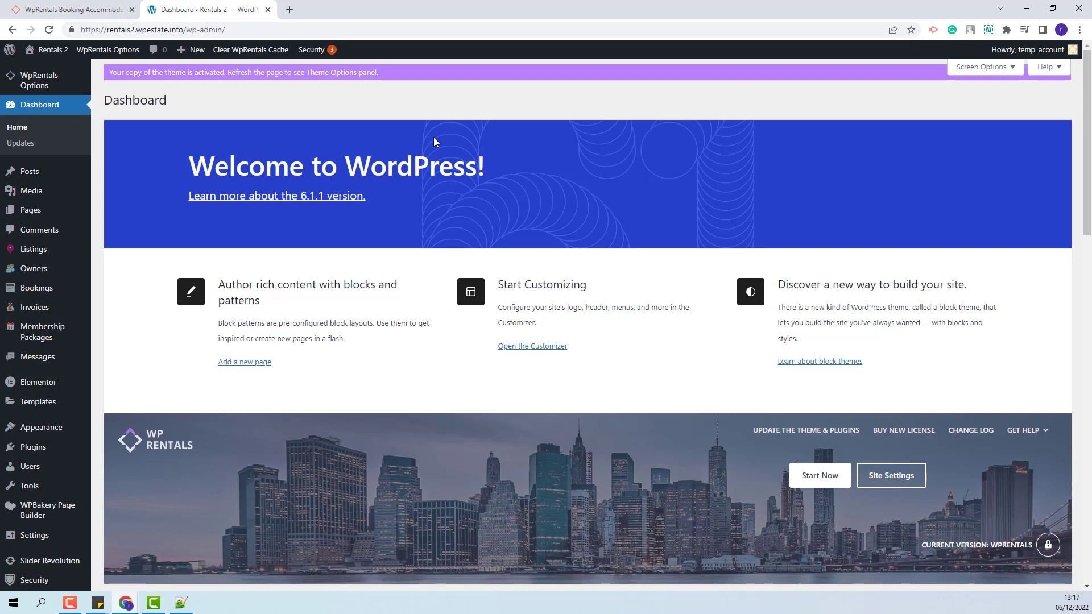
click(28, 447)
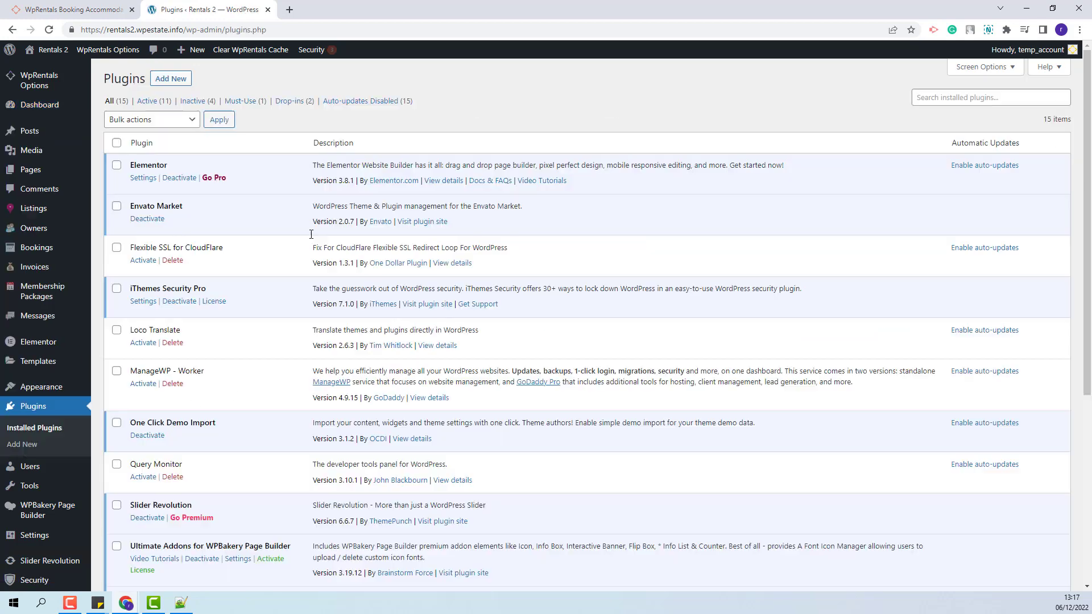
Search the plugin directory for 'svg', then install and activate SVG Support
click(172, 80)
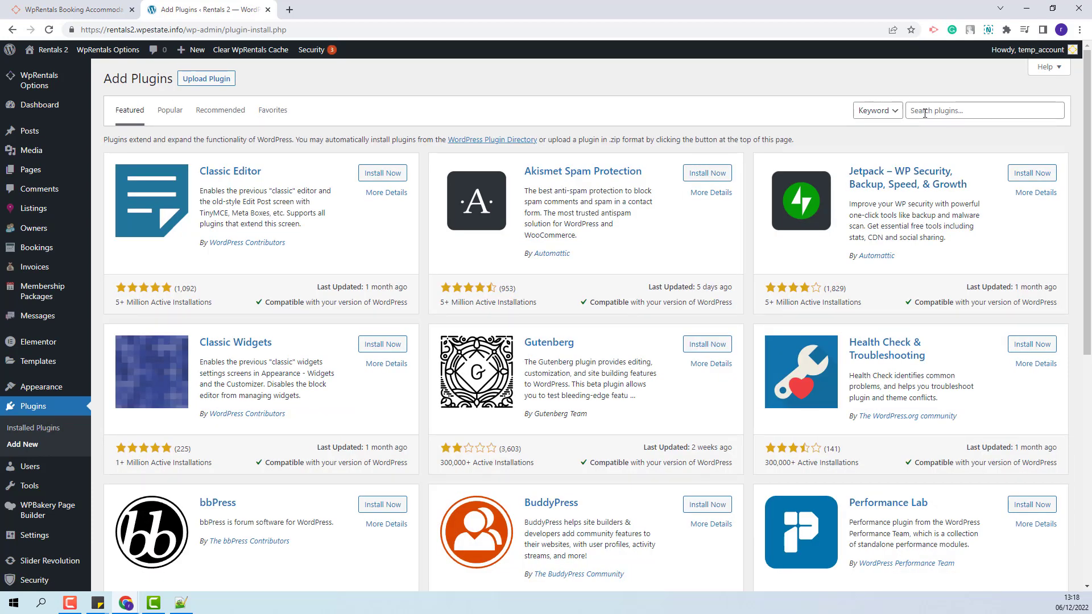
click(924, 112)
text(svg)
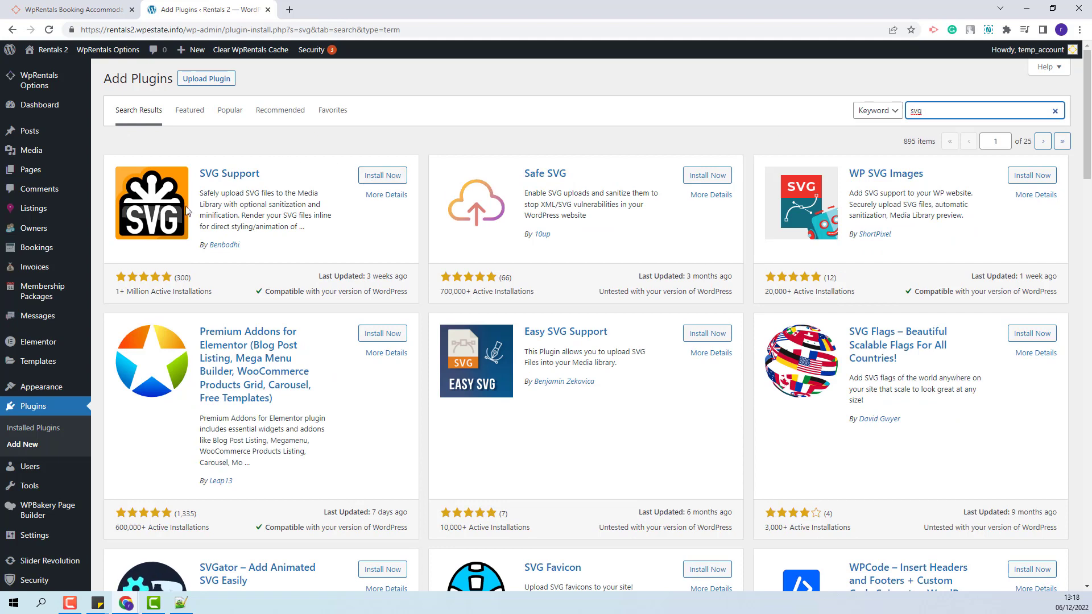
click(383, 176)
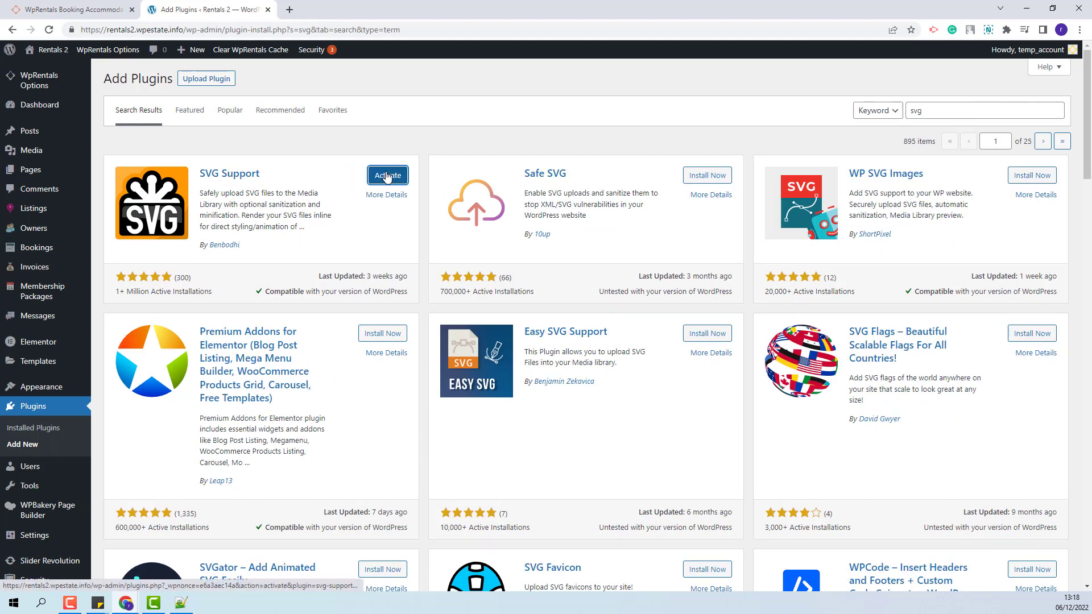
click(386, 177)
Open the SVG Support Settings and Usage page from the plugins list
scroll(364, 189, down, 1)
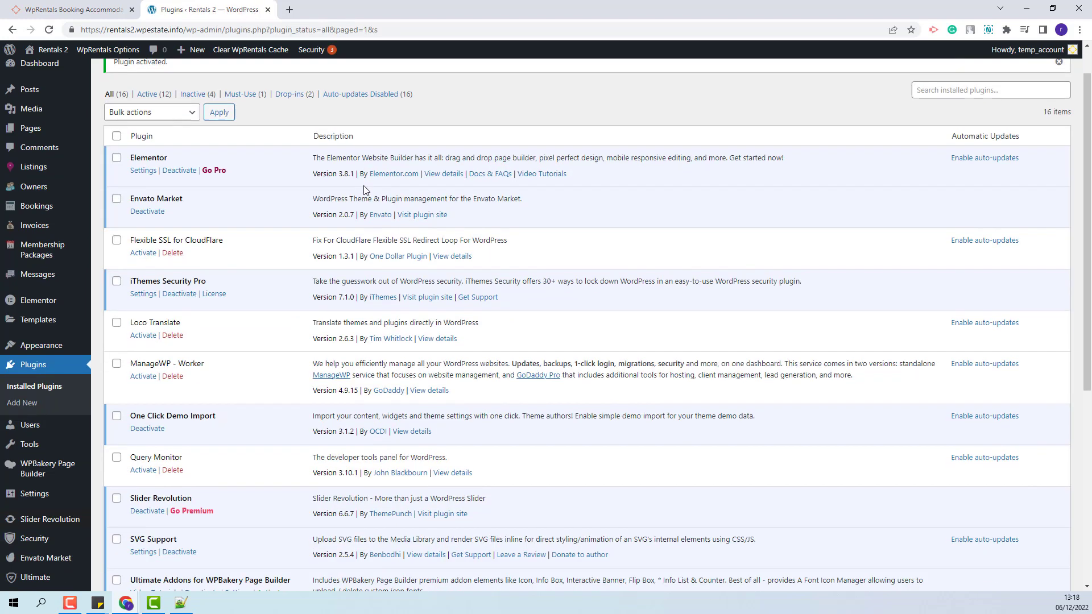
scroll(365, 190, down, 1)
click(143, 484)
scroll(503, 328, down, 2)
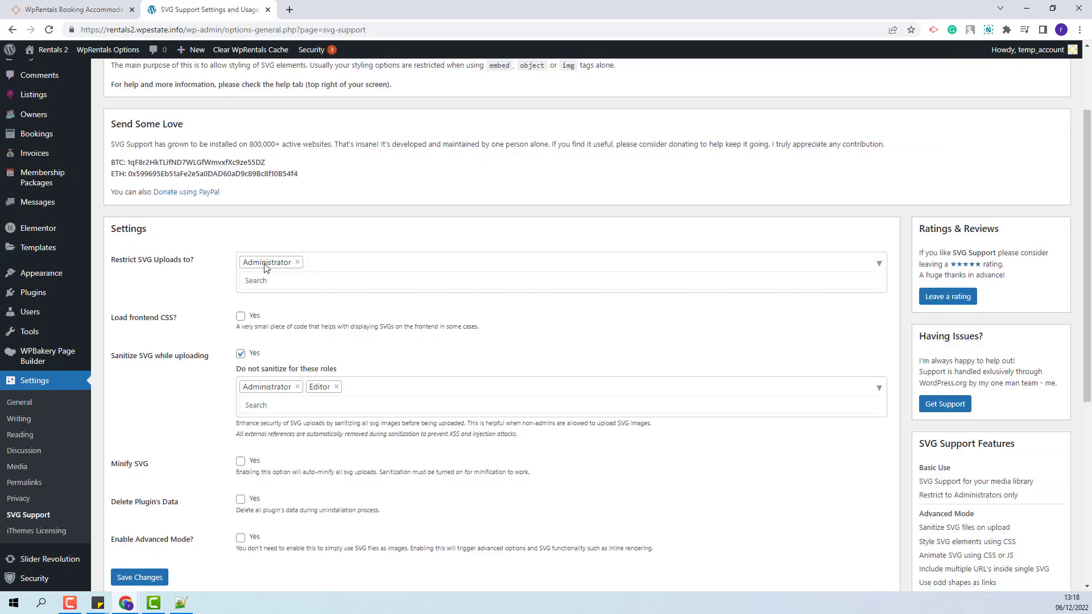
scroll(397, 282, up, 2)
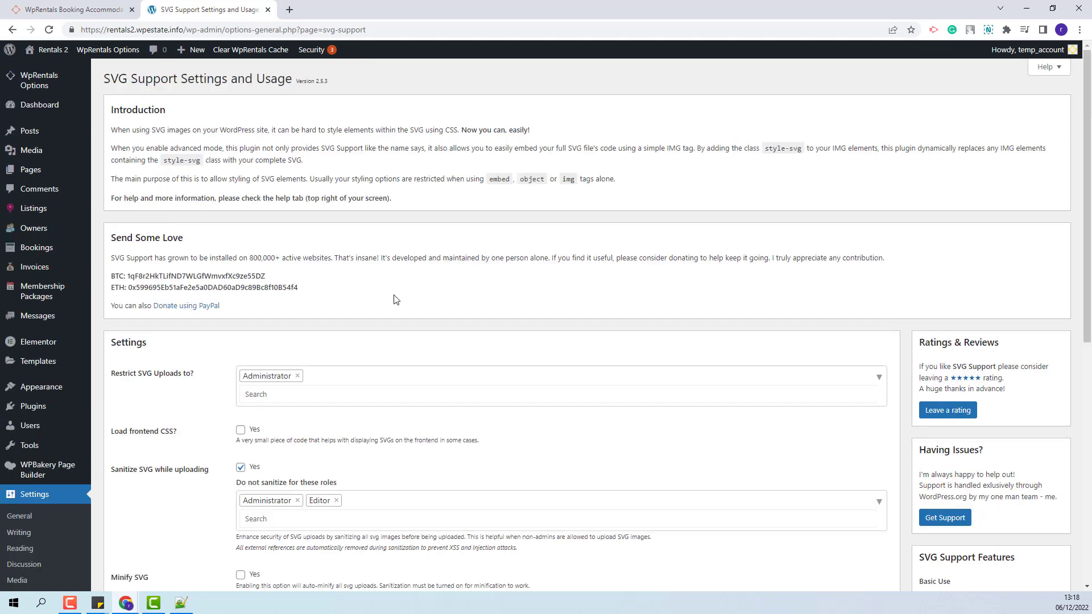
mouse_move(57, 93)
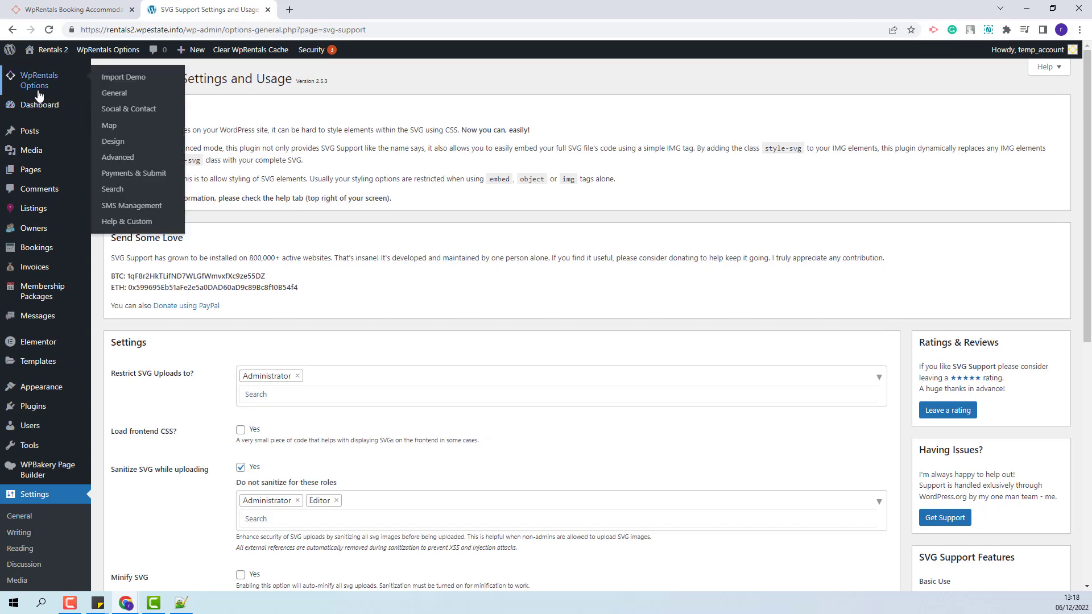
Import the Tenerife demo from WpRentals Options > Import Demo until the import completes
click(126, 80)
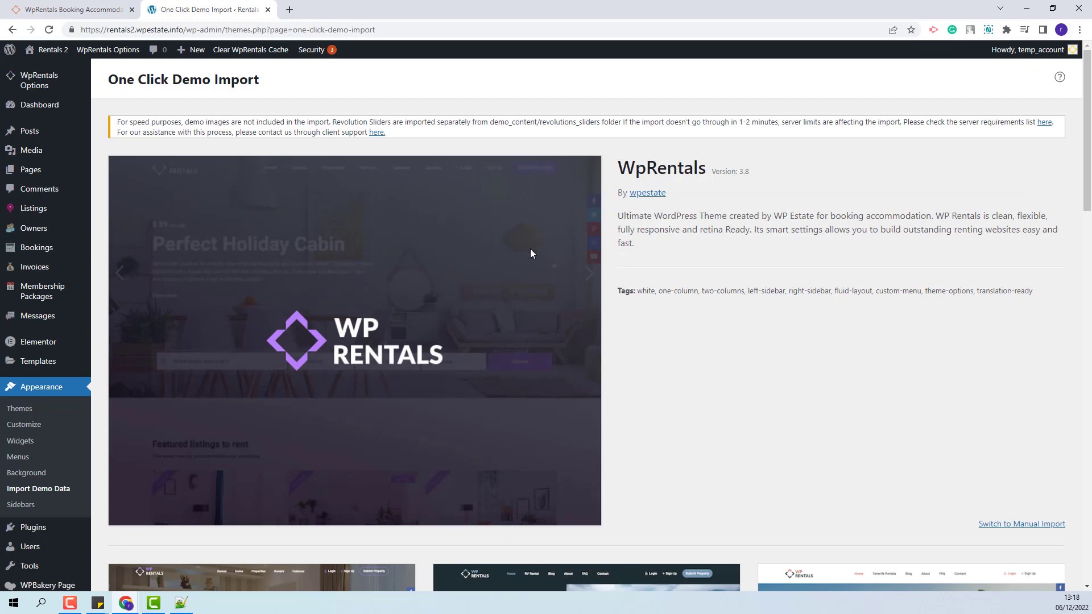
scroll(682, 261, down, 7)
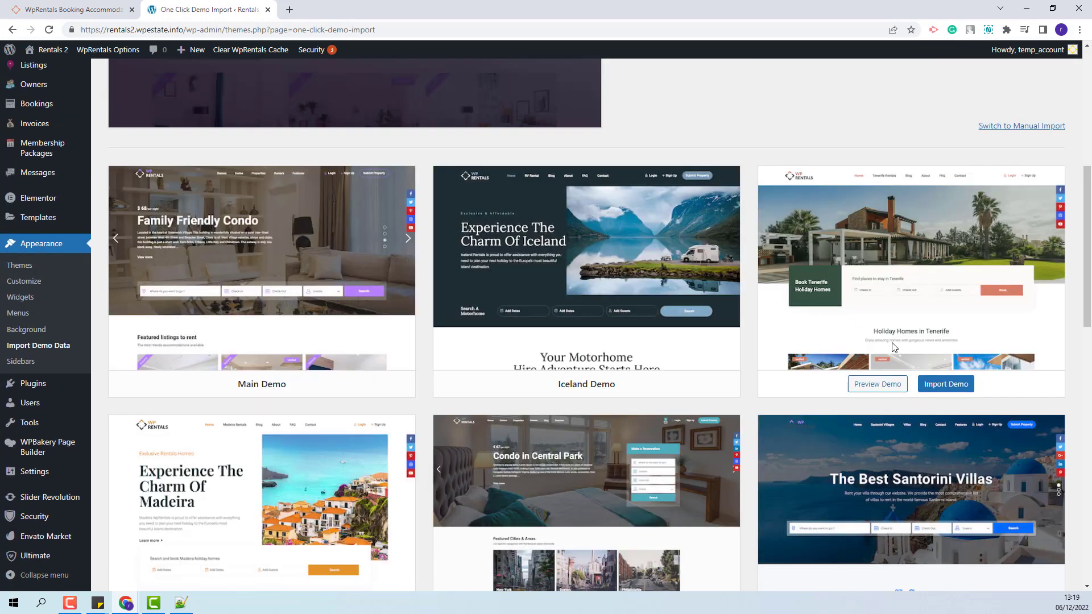
click(959, 389)
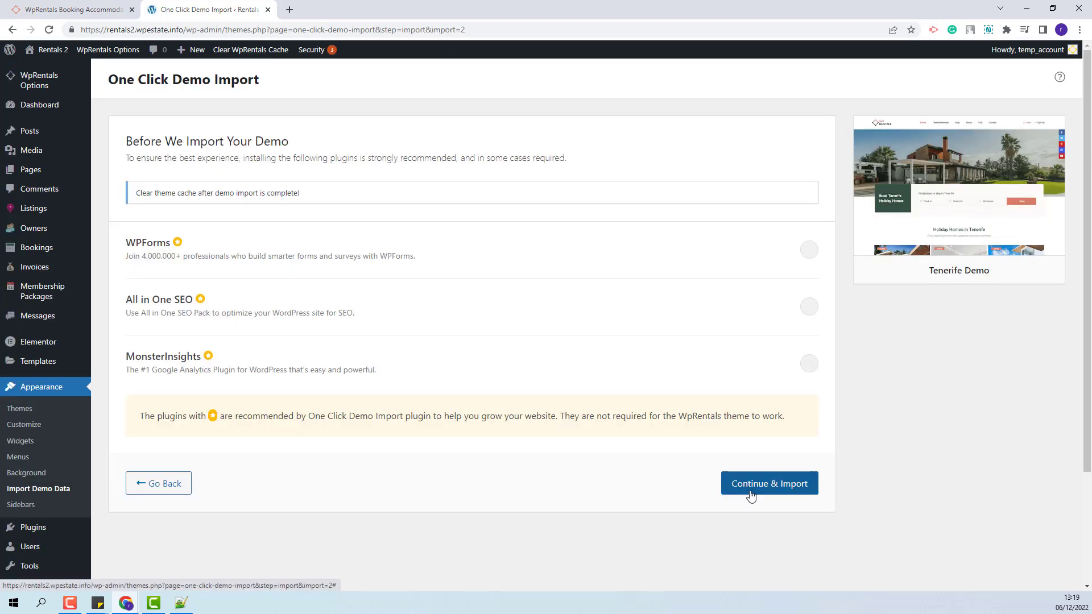
click(751, 489)
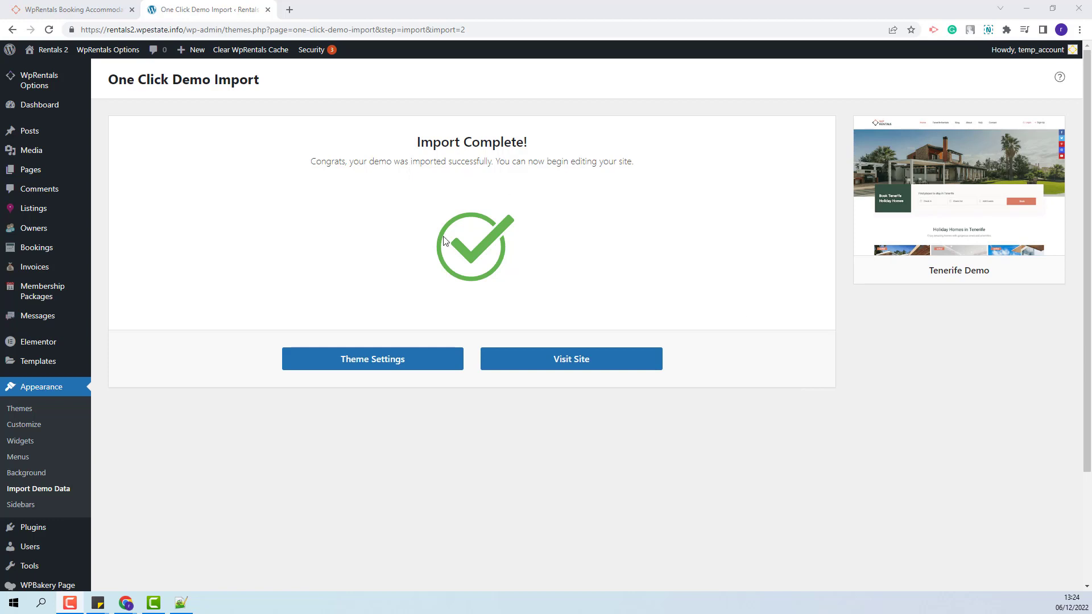
View the imported Tenerife homepage, then return to the Rentals 2 Dashboard
click(581, 365)
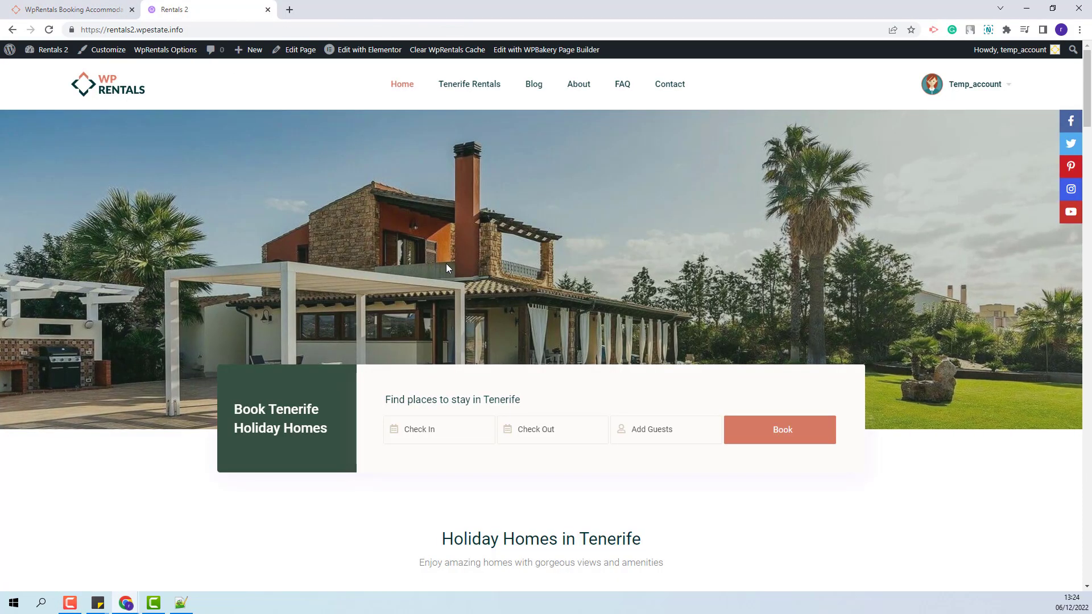
scroll(985, 433, down, 3)
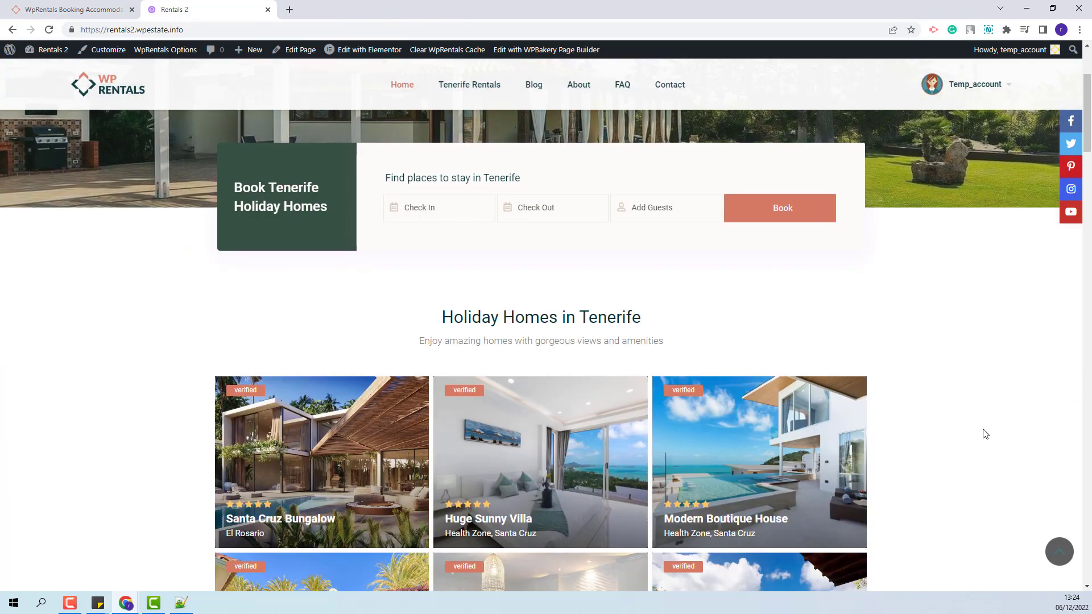
scroll(985, 434, up, 4)
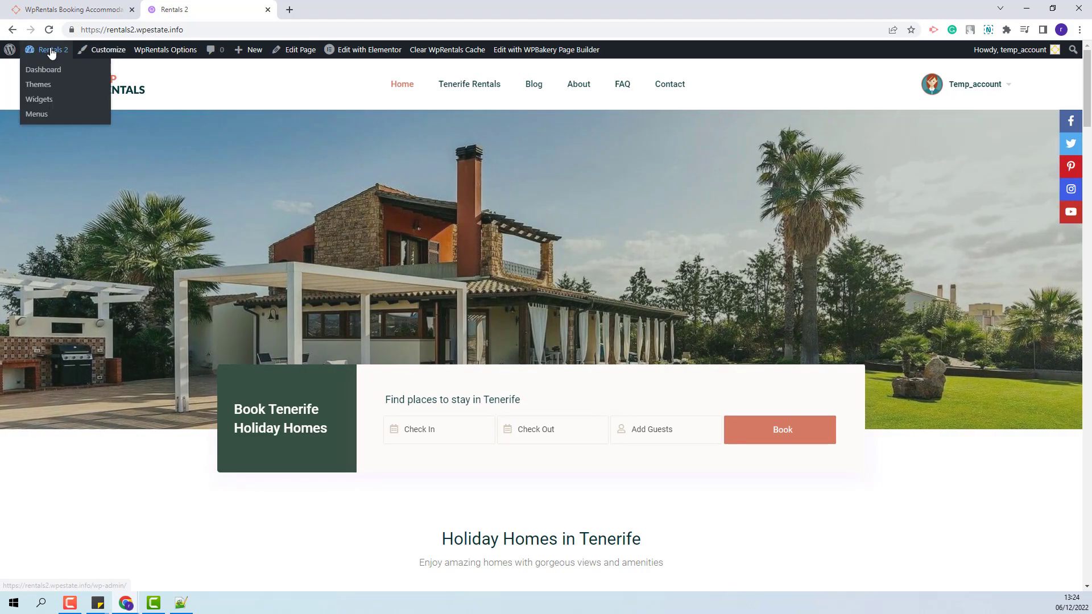
click(52, 52)
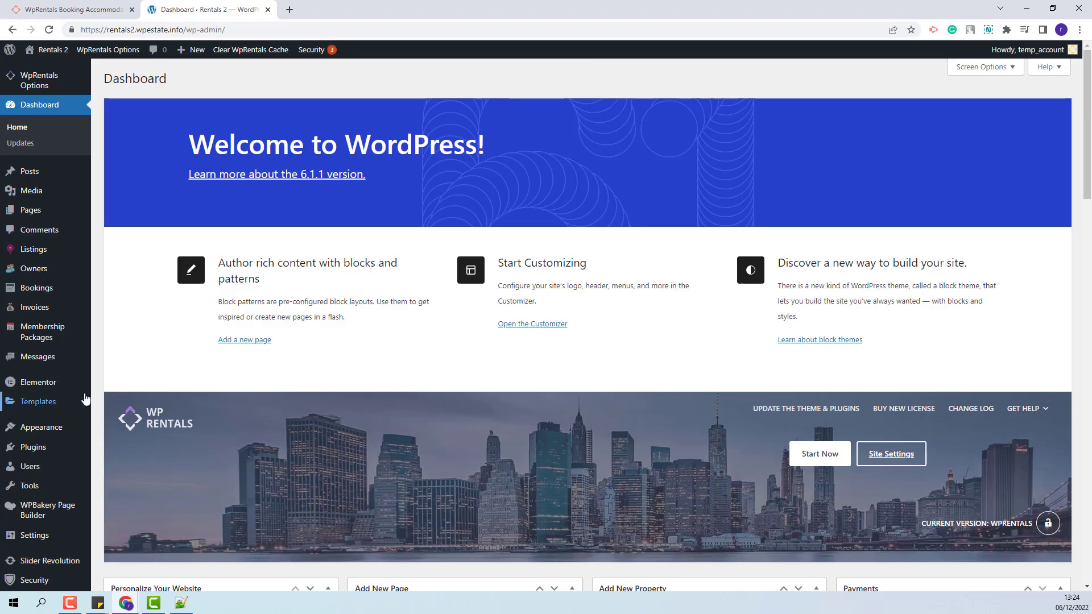
Set the permalink structure to Post name (/%postname%/) and save the change
mouse_move(86, 399)
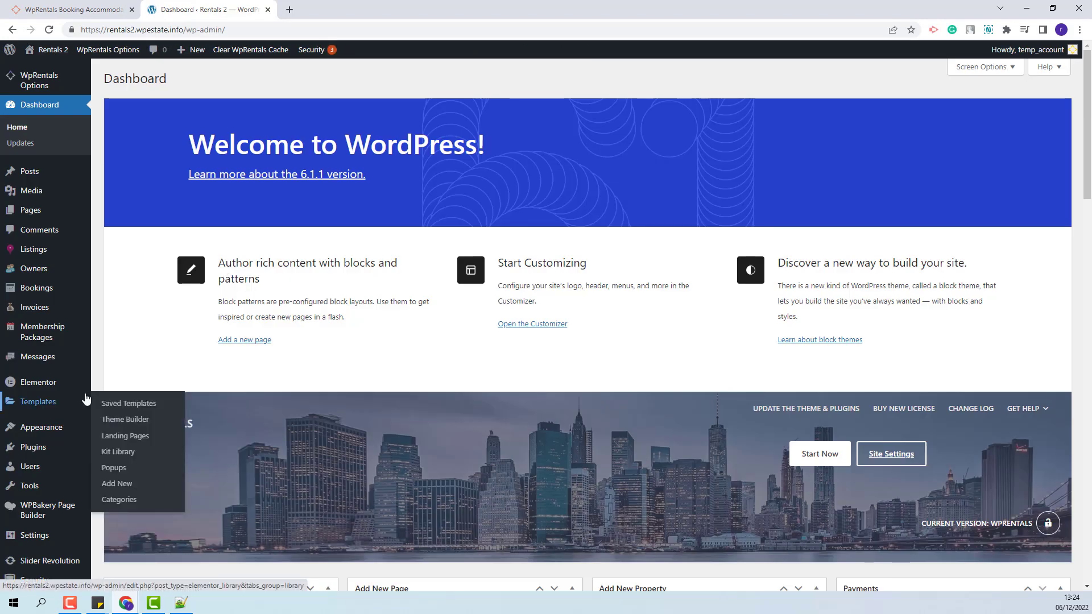
scroll(86, 399, down, 2)
mouse_move(89, 471)
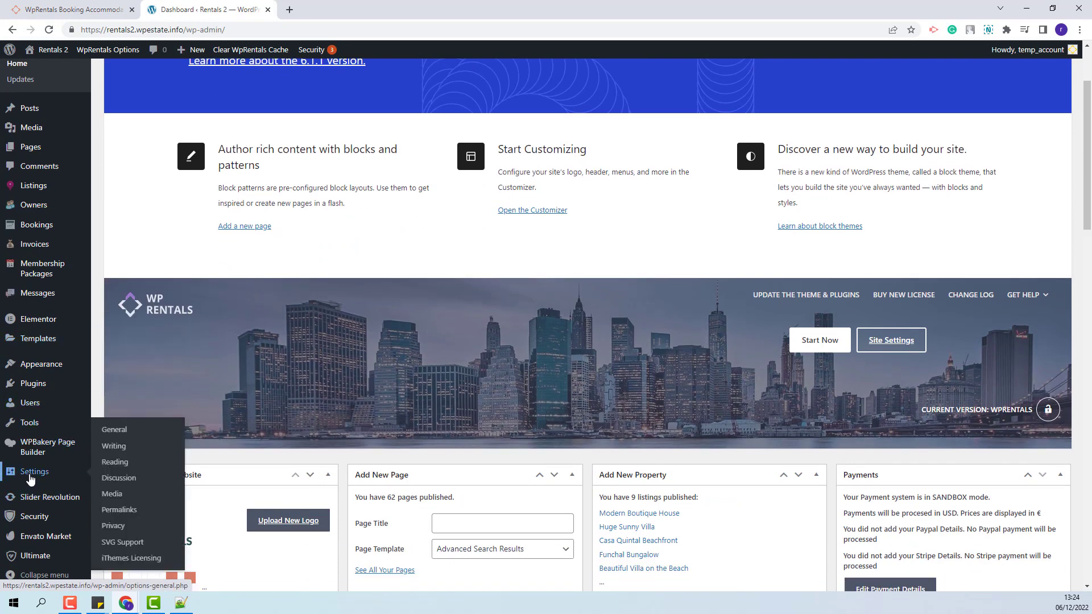
click(123, 516)
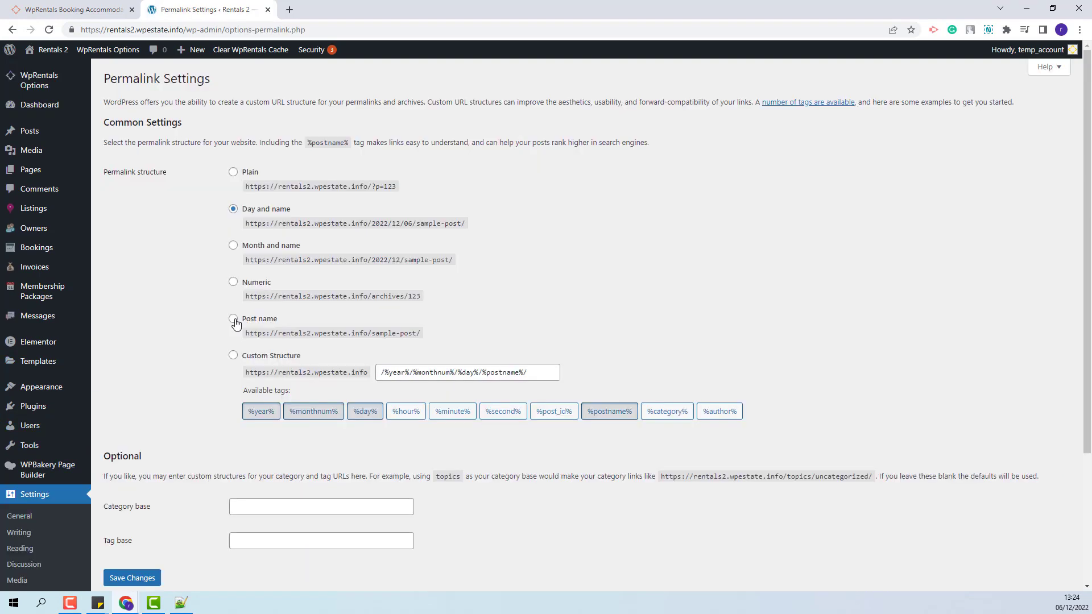
click(151, 578)
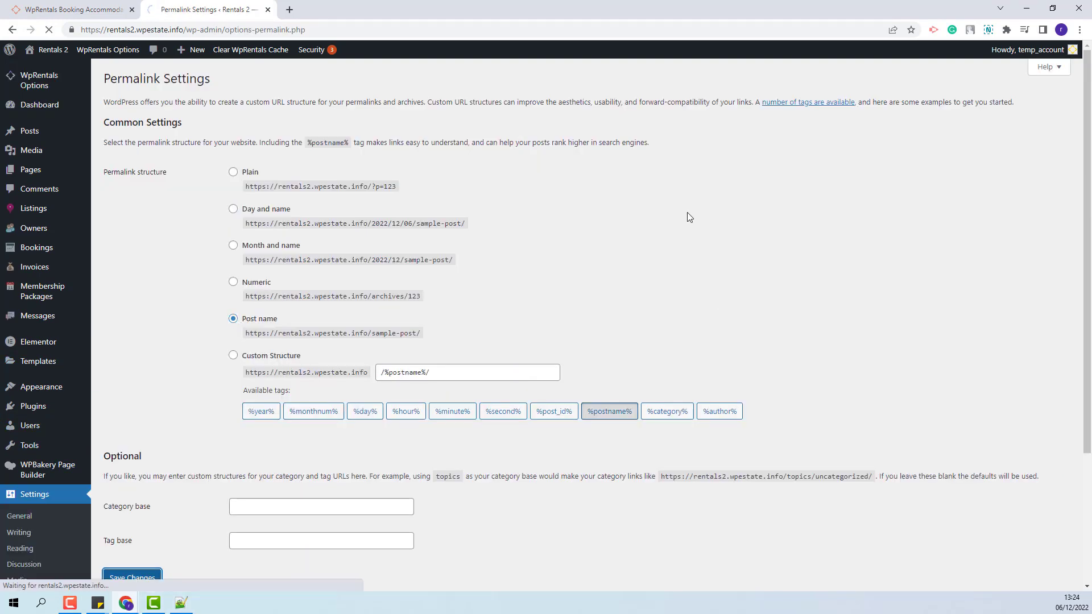
mouse_move(30, 86)
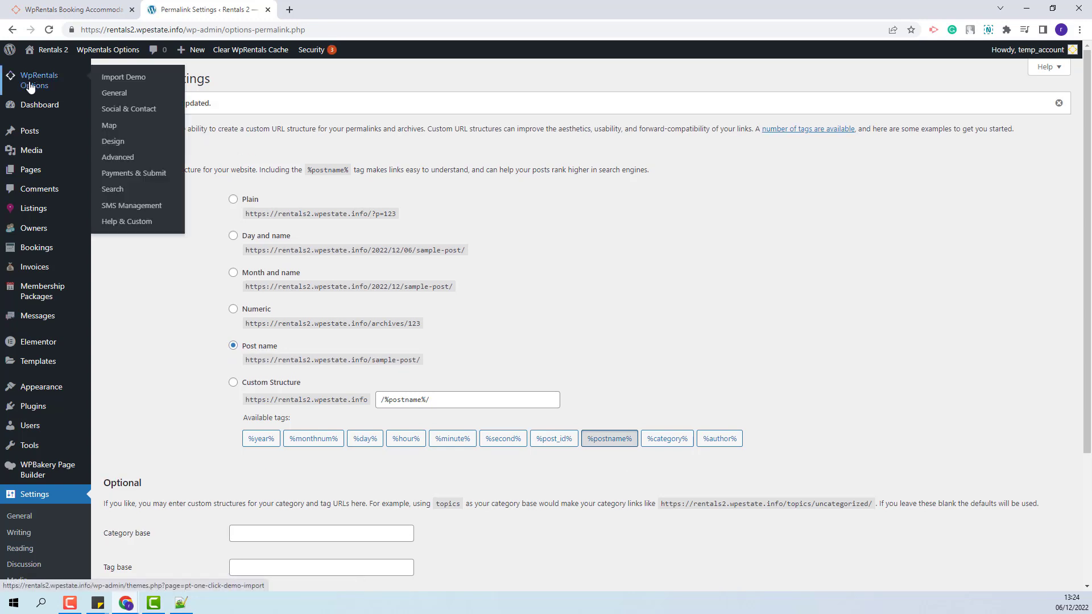
Browse WpRentals General settings to Login & Register and select the 'demo' publisher entry
click(113, 93)
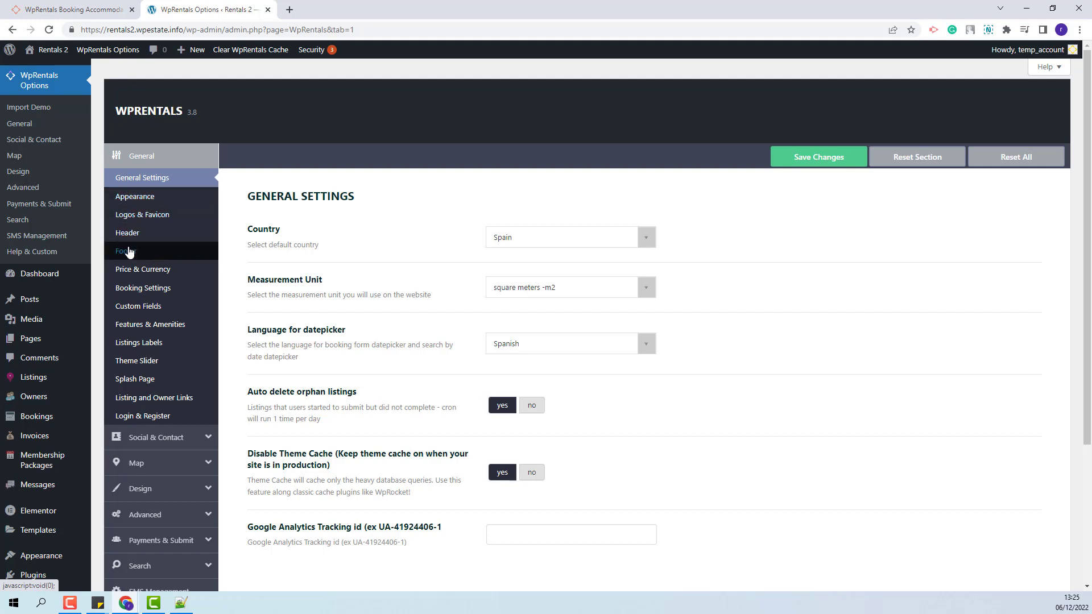
click(144, 222)
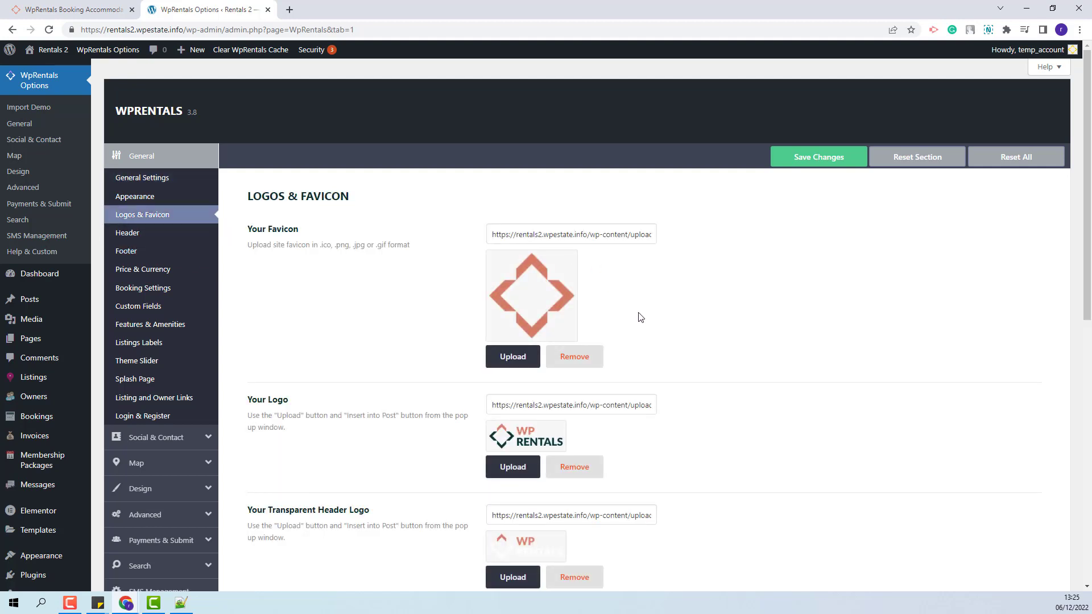
scroll(639, 316, down, 2)
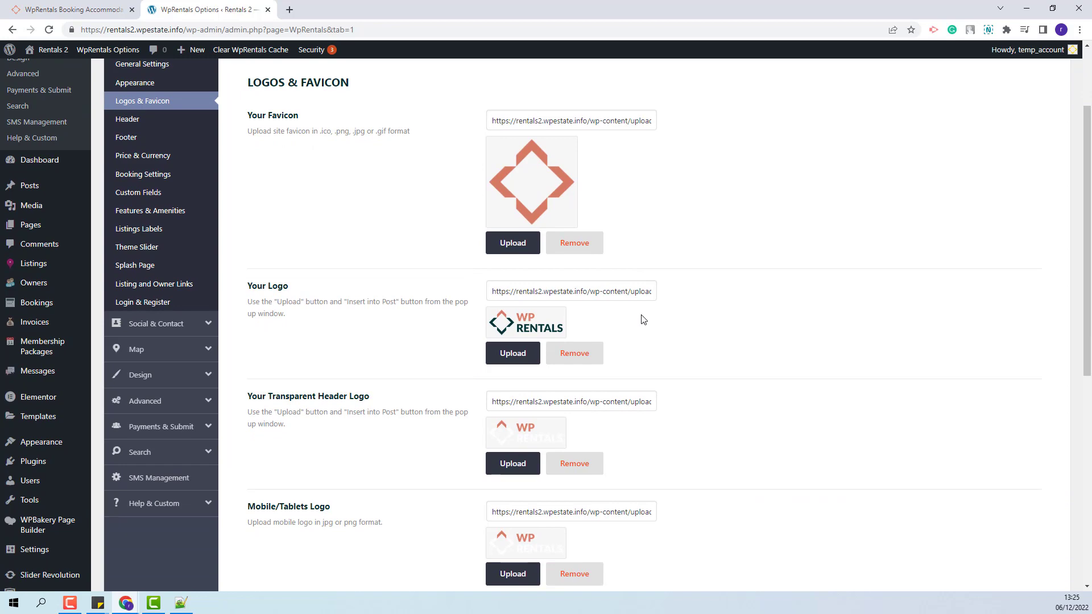
scroll(643, 320, down, 6)
scroll(642, 320, up, 12)
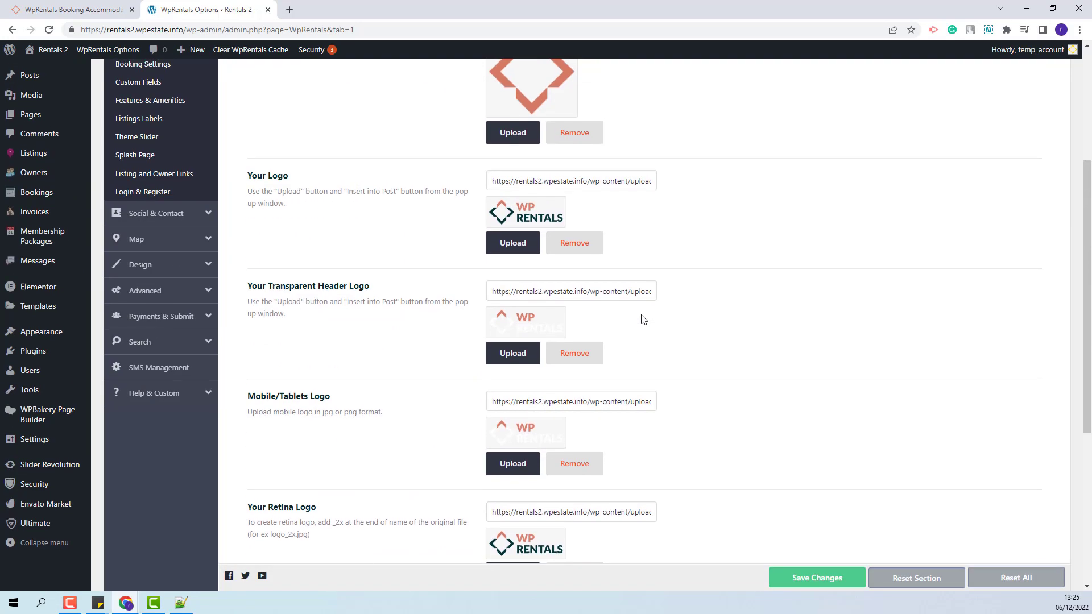
click(152, 361)
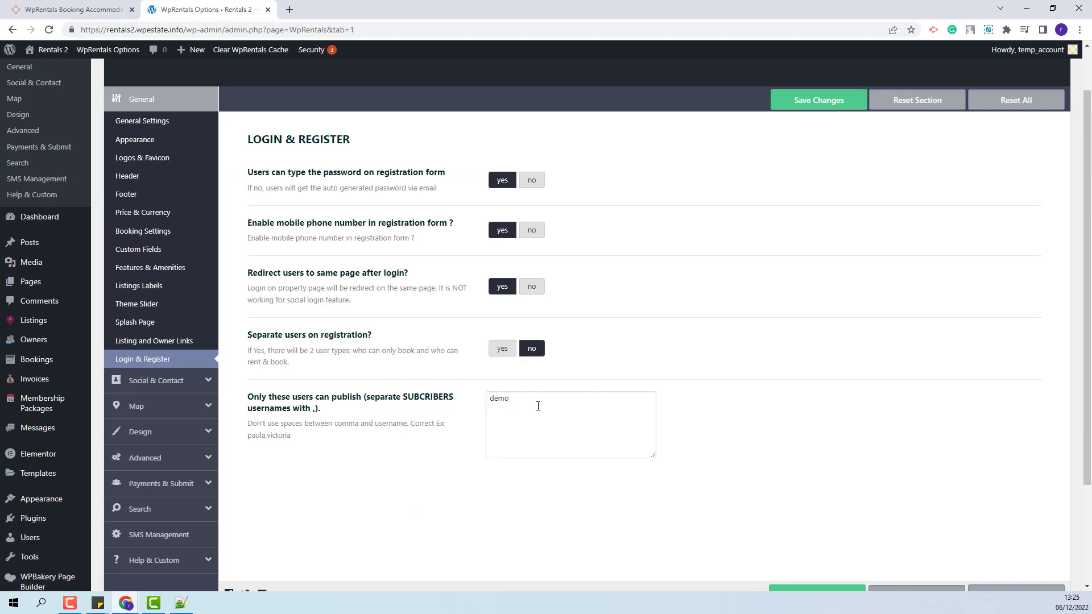
drag(520, 396, 476, 399)
Review the Social & Contact and Map options, including the empty Google Maps API KEY field
click(142, 380)
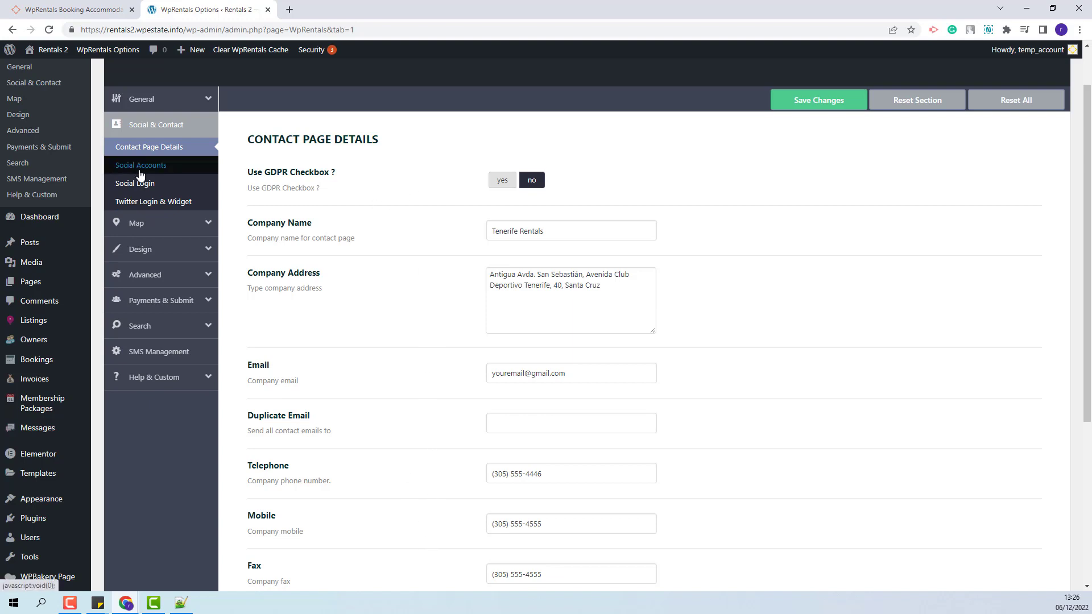
click(145, 223)
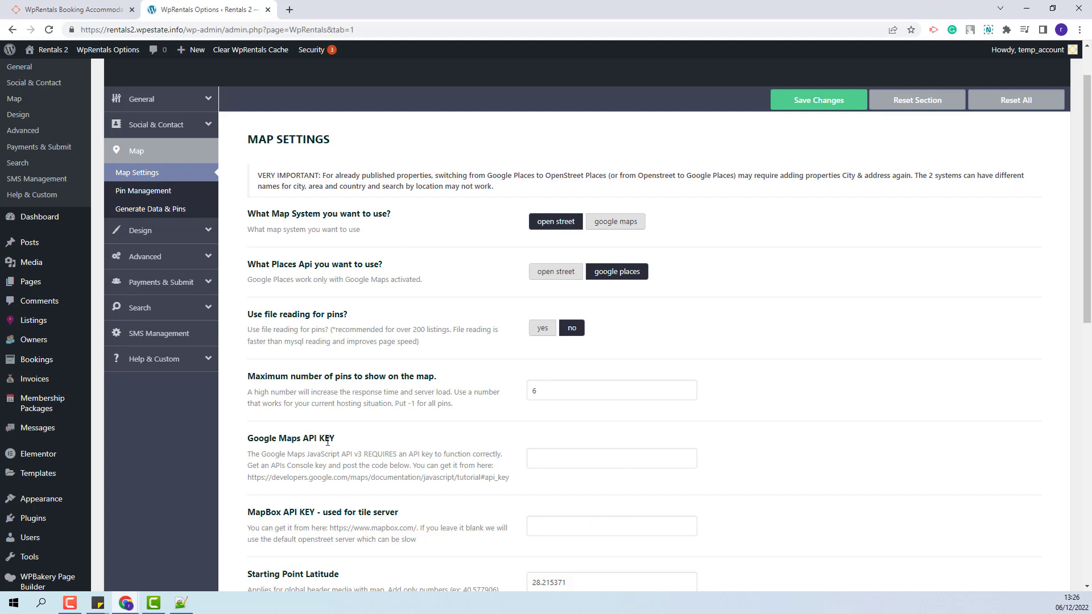
click(550, 467)
drag(250, 439, 347, 446)
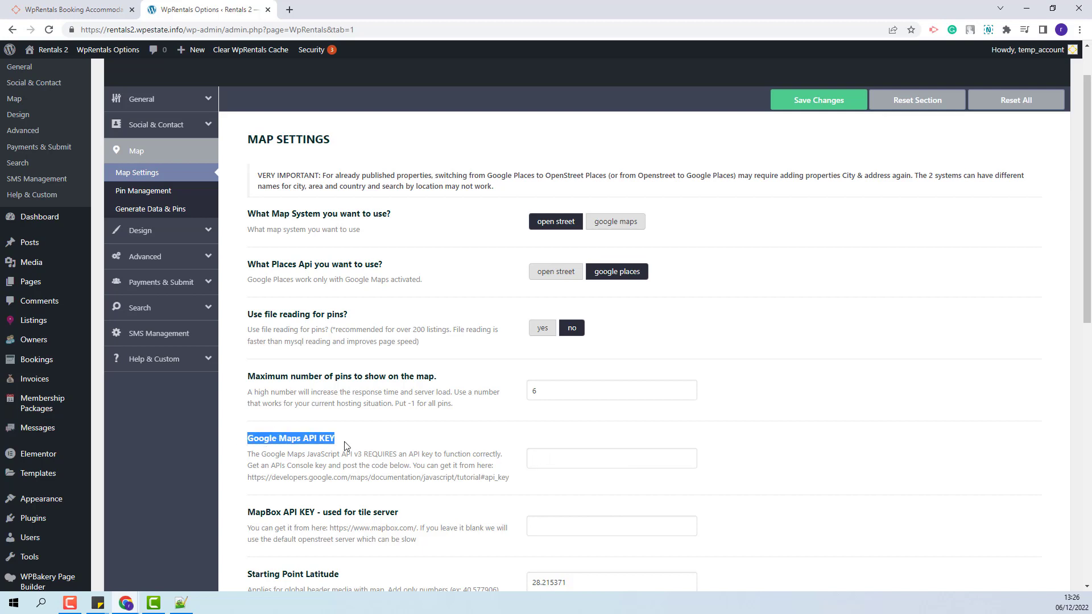
click(135, 235)
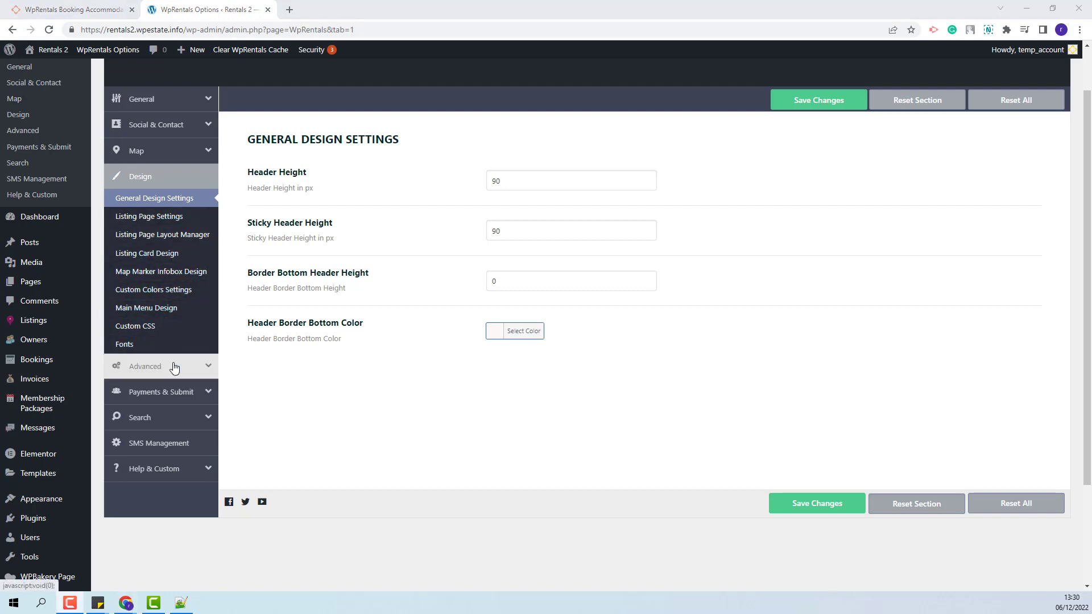
Review the Listing Submit, Booking Payment, PayPal, Stripe and WooCommerce payment settings
click(160, 391)
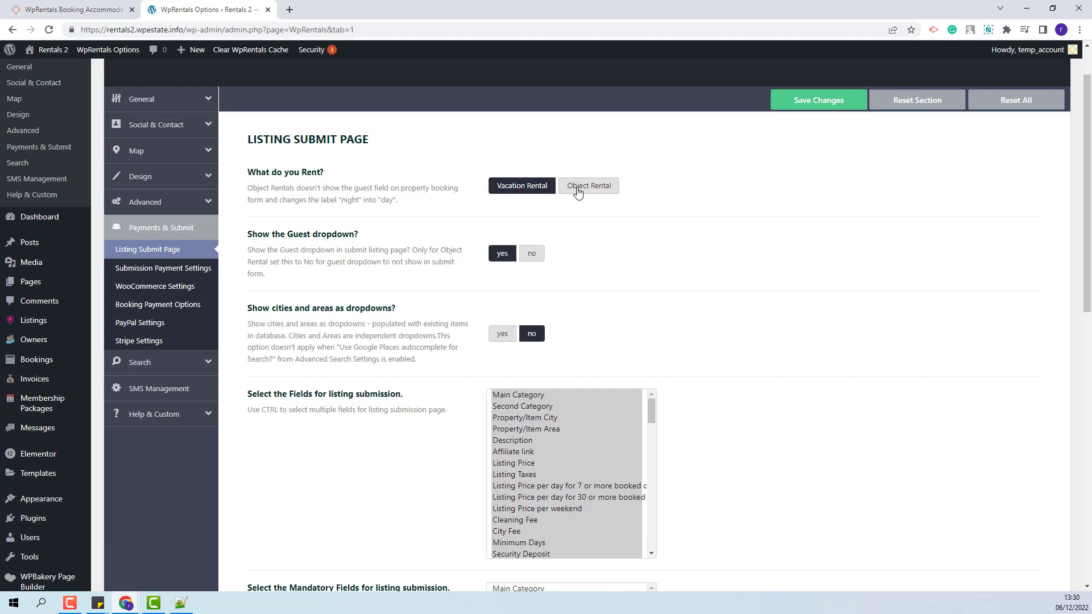
click(151, 308)
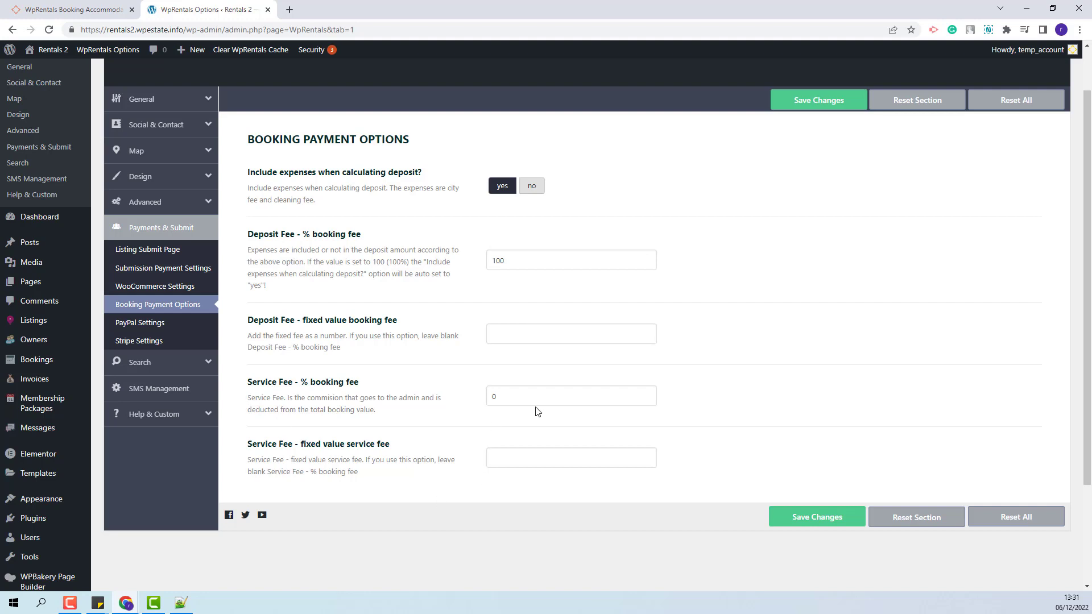
click(127, 324)
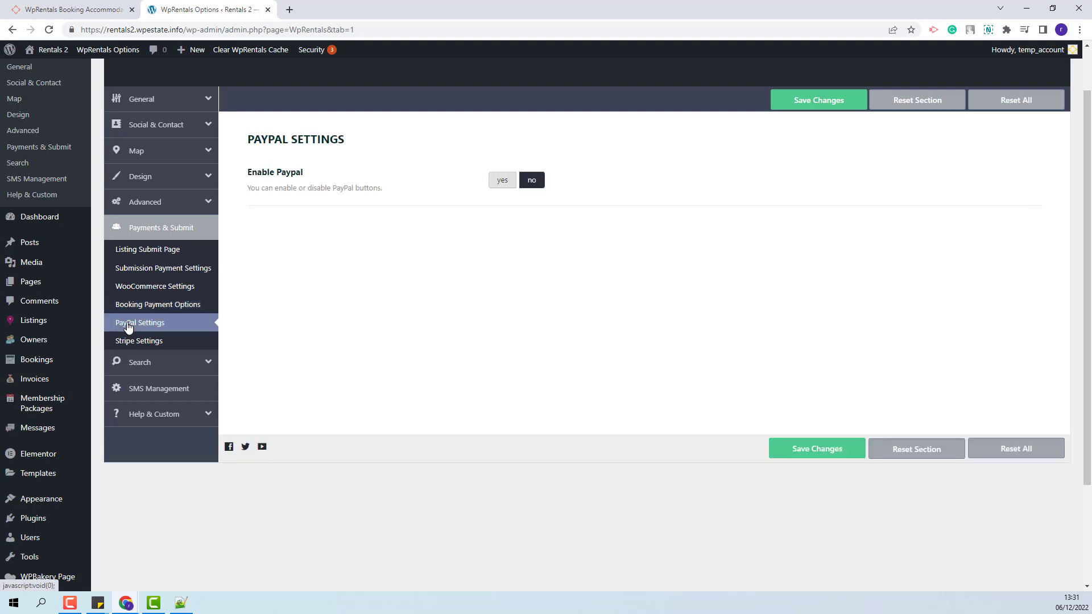
click(138, 343)
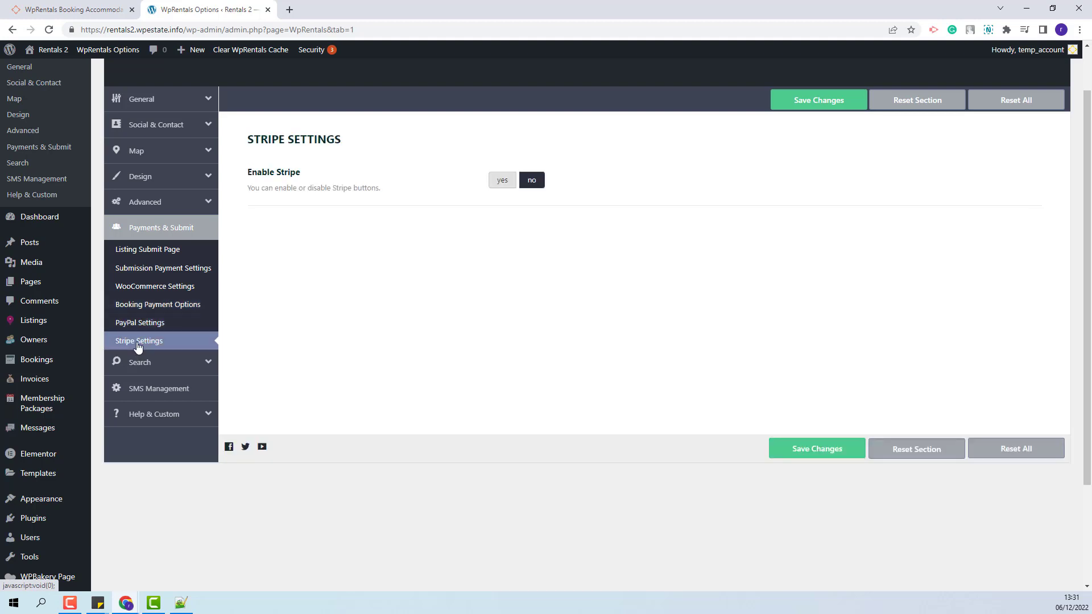
click(152, 286)
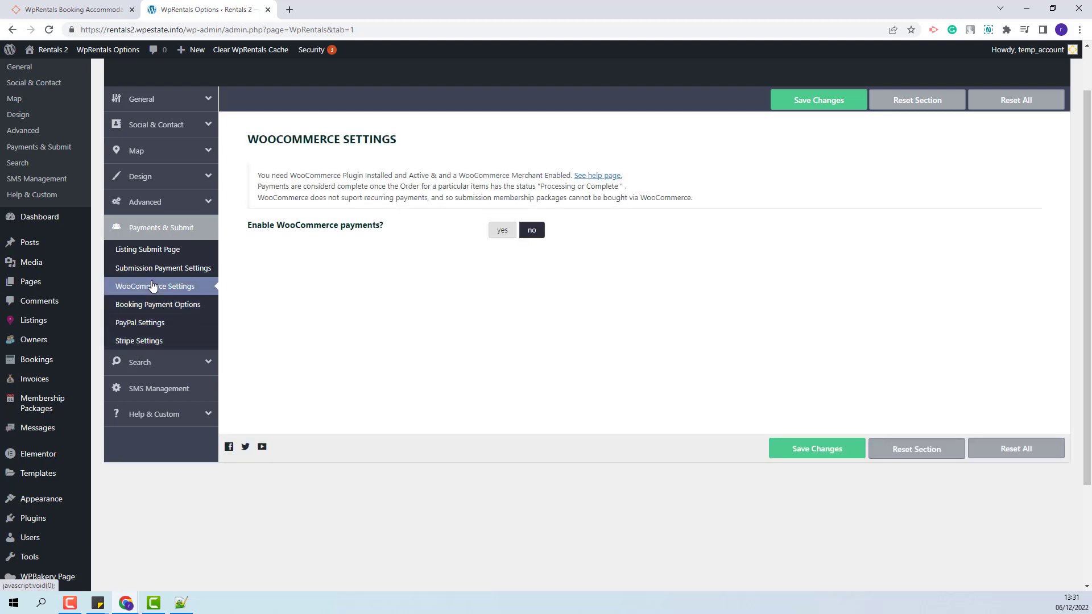
Review the advanced search and search form settings, then SMS Management with SMS disabled
click(149, 362)
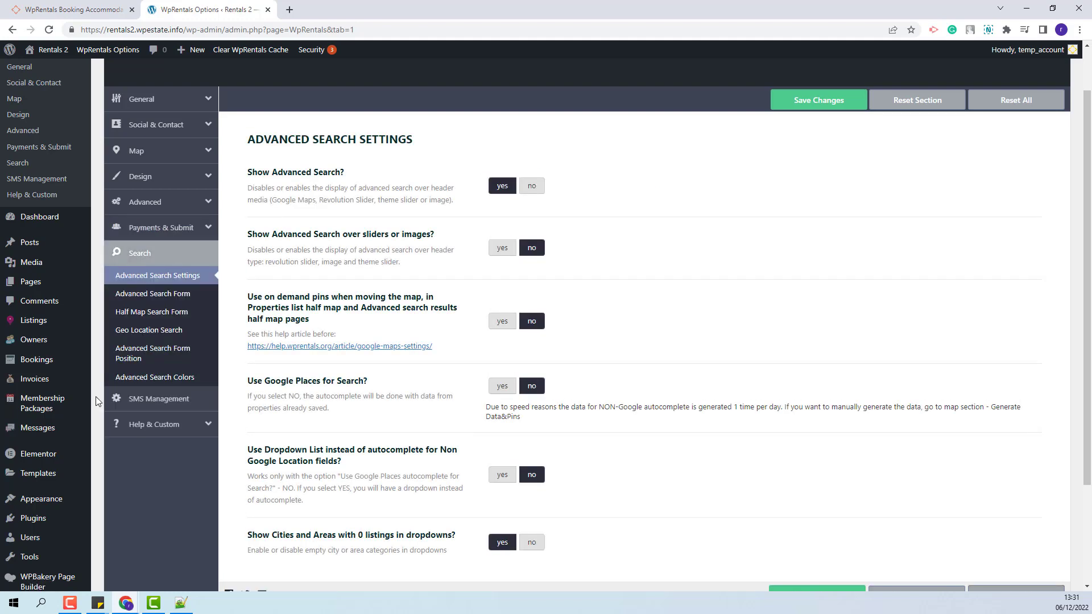
click(153, 293)
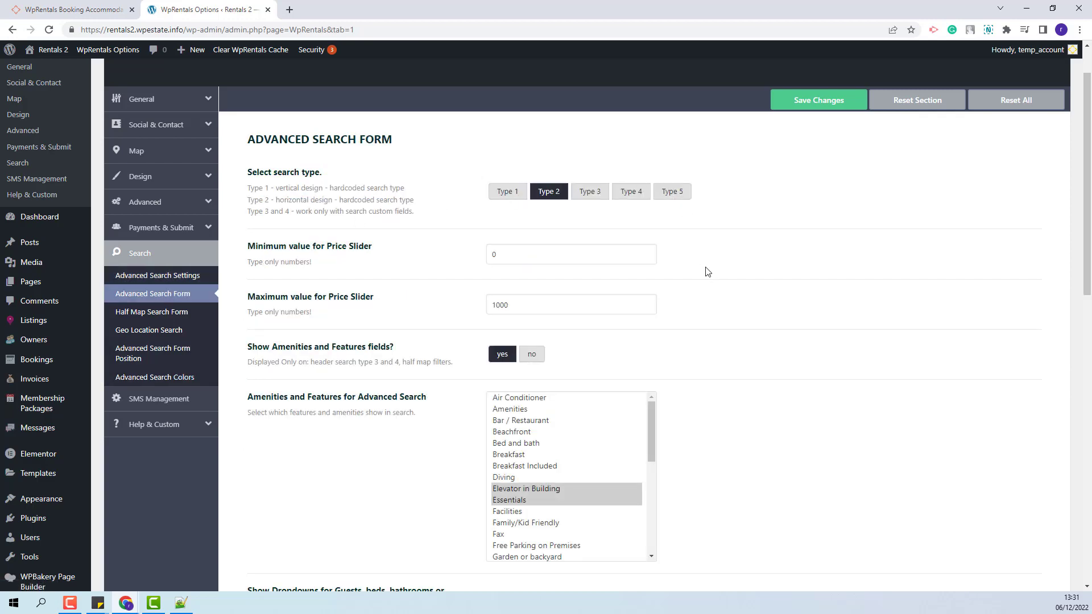
scroll(711, 273, down, 5)
scroll(379, 379, up, 5)
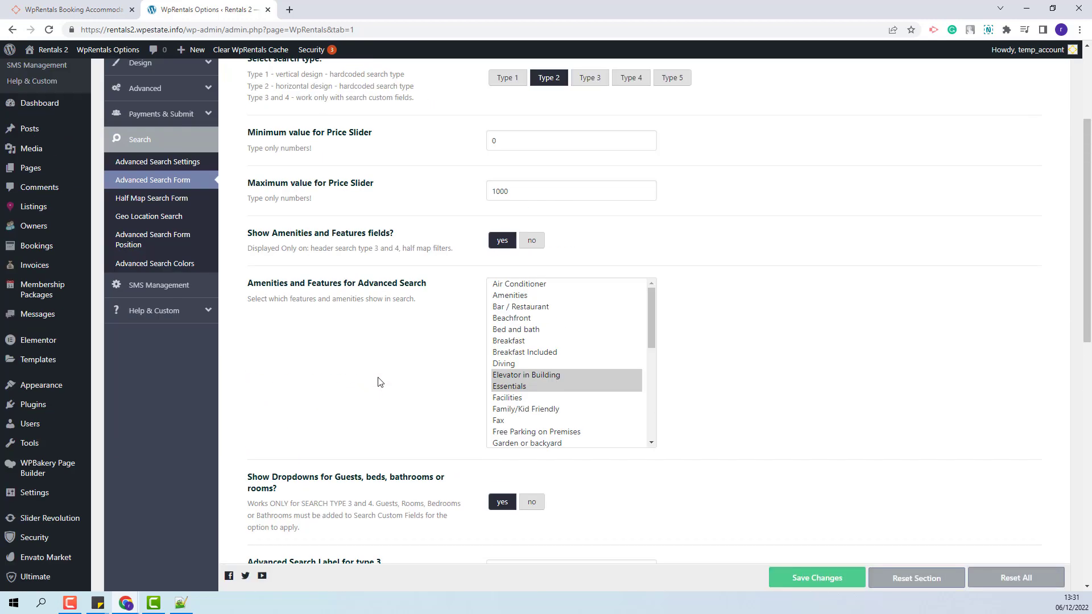
click(169, 285)
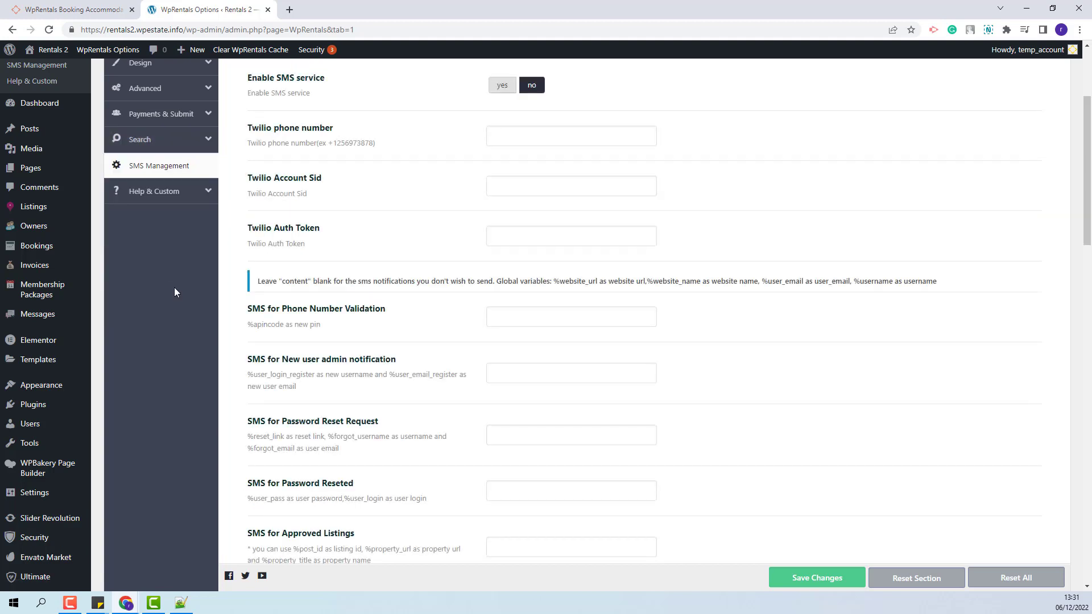
scroll(379, 392, up, 2)
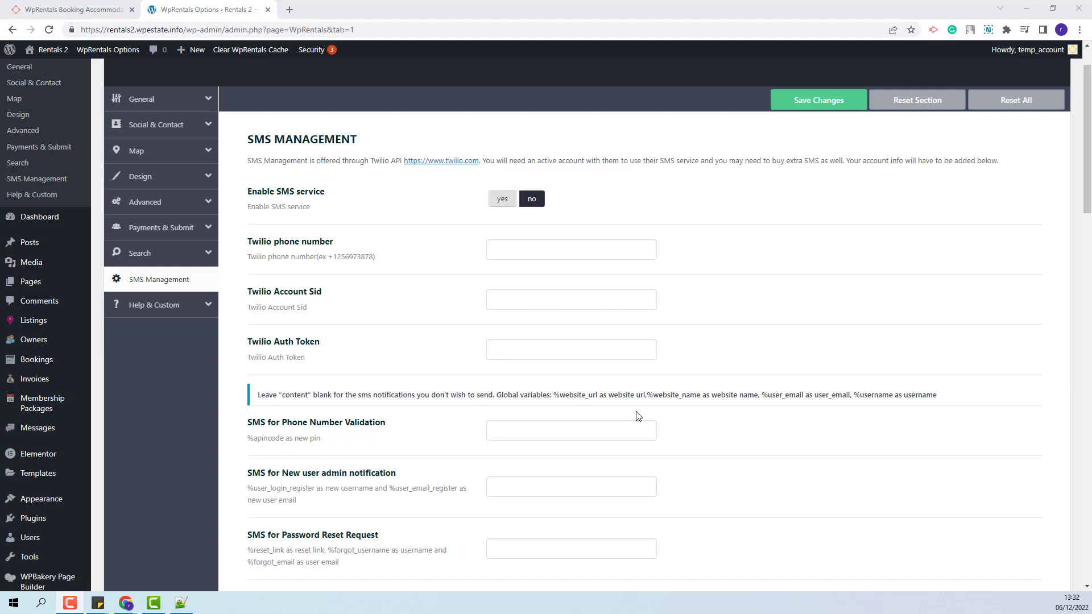
Open the live homepage in a new tab and scroll down to Featured Types of Homes
right_click(74, 52)
click(116, 60)
key(ctrl+Tab)
scroll(488, 253, down, 10)
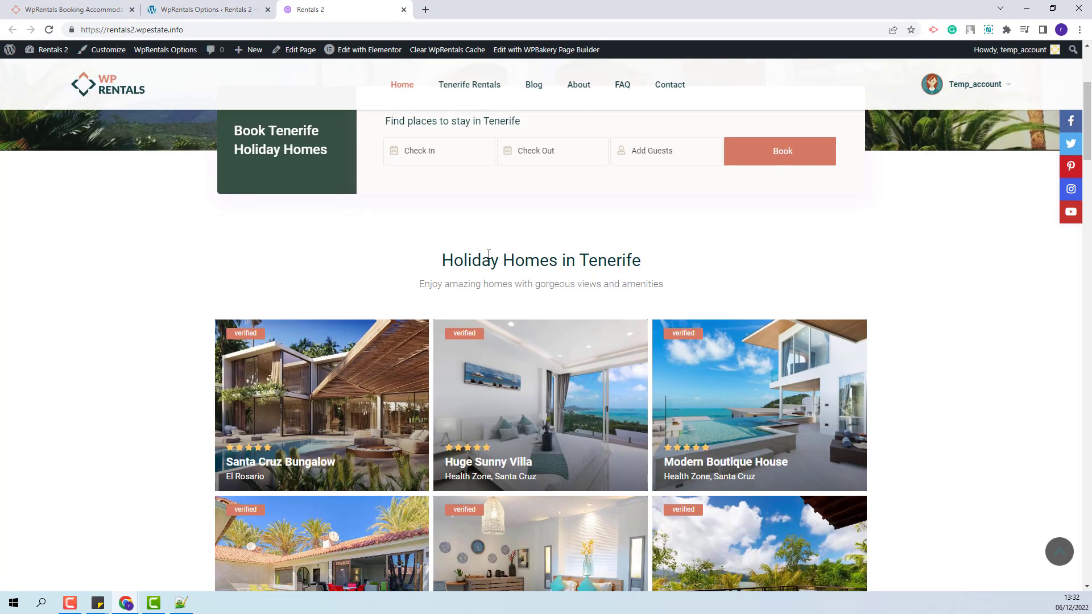
scroll(488, 259, down, 15)
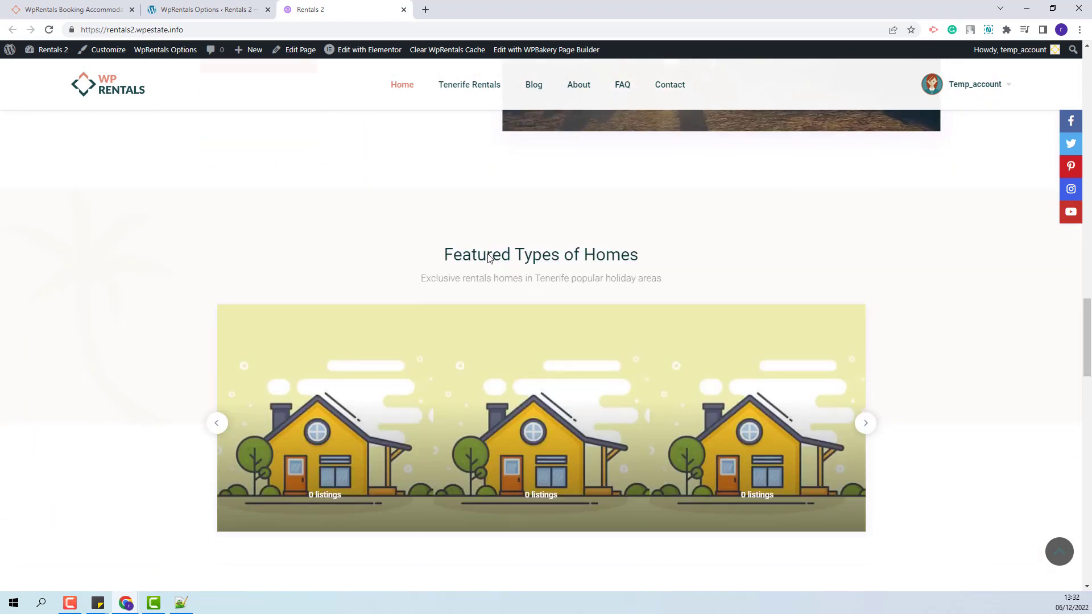
scroll(487, 261, up, 4)
scroll(488, 263, down, 3)
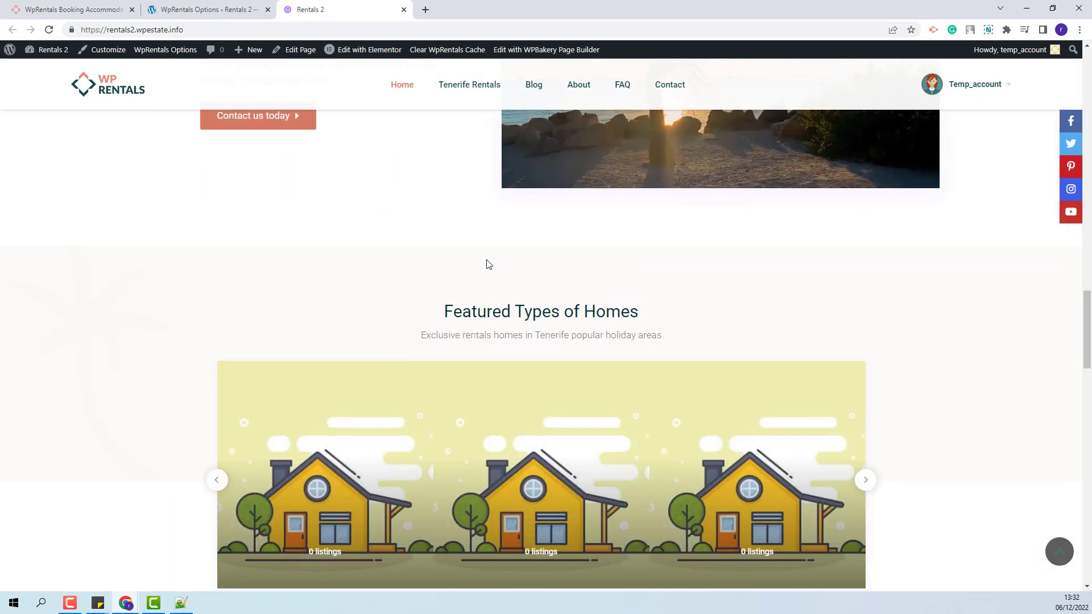
scroll(487, 264, down, 2)
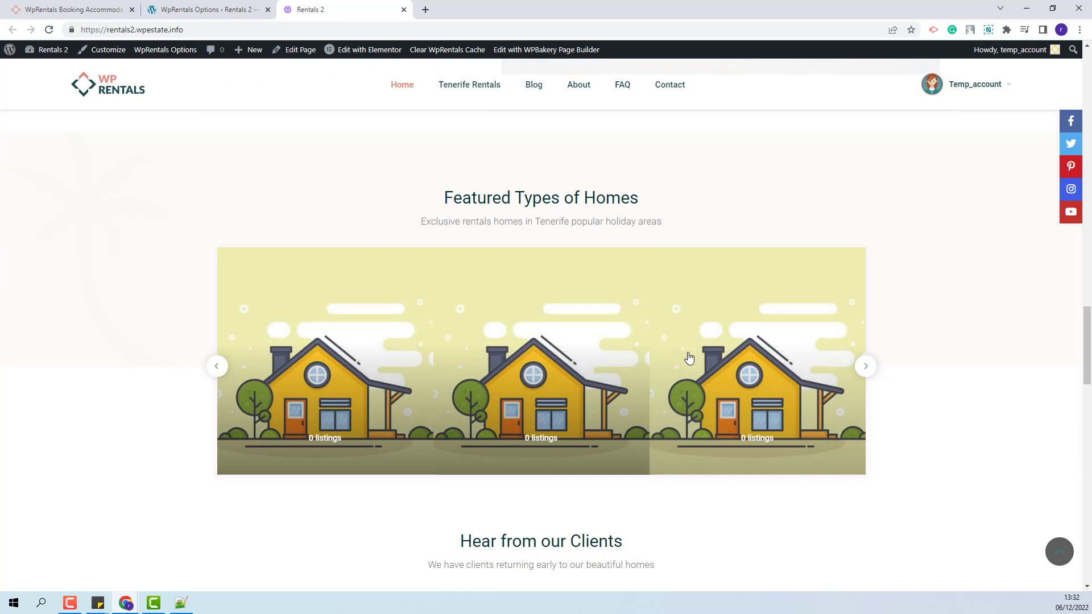
scroll(705, 355, down, 1)
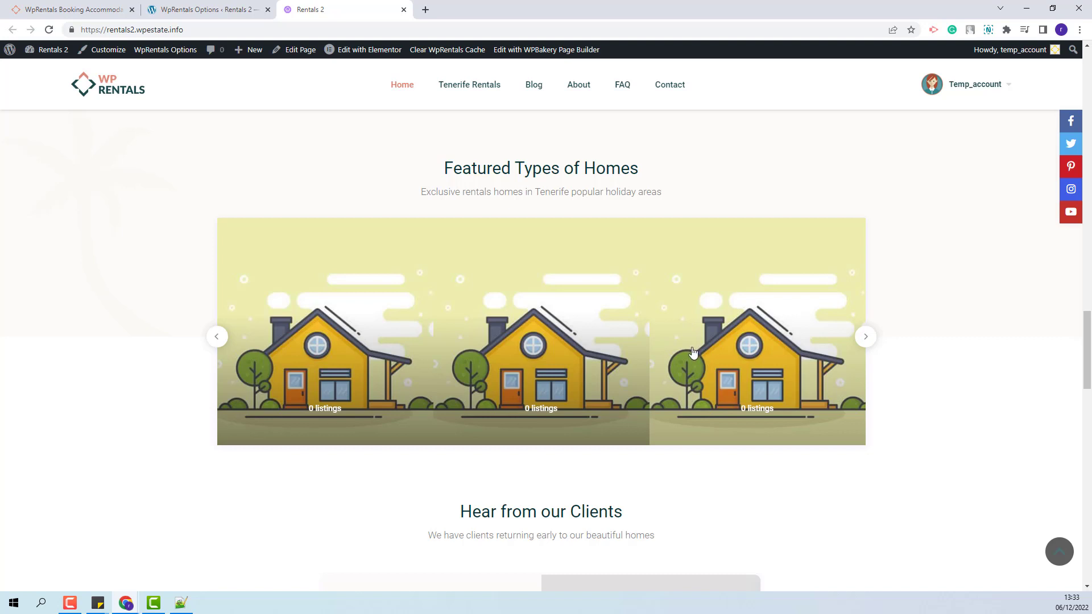
mouse_move(345, 51)
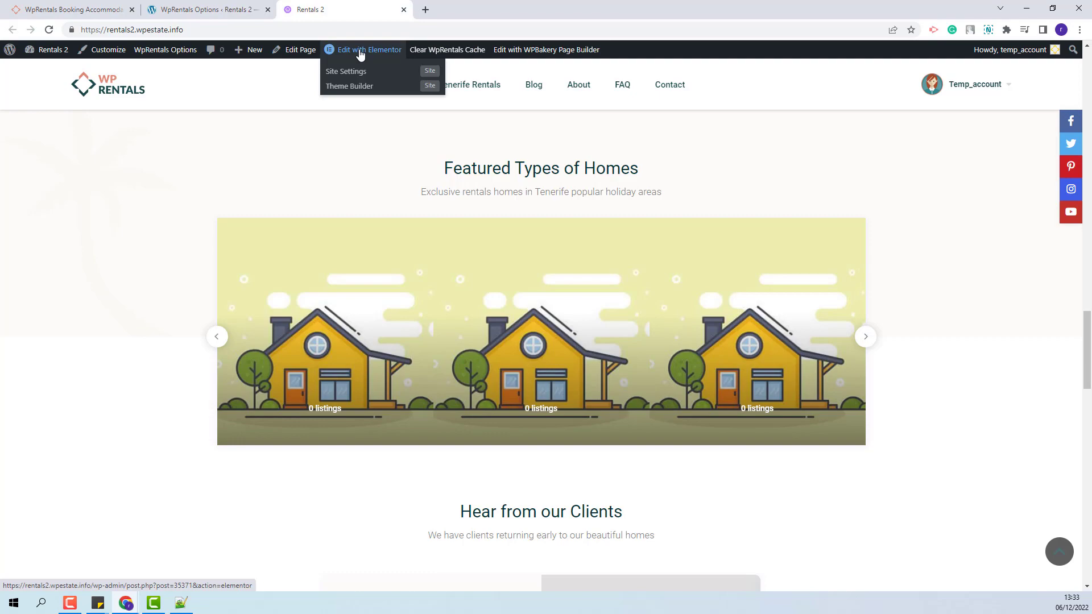
In Elementor, check the Featured Types of Homes slider: Entire home, Private room, Shared room, Condos, three per row
right_click(359, 53)
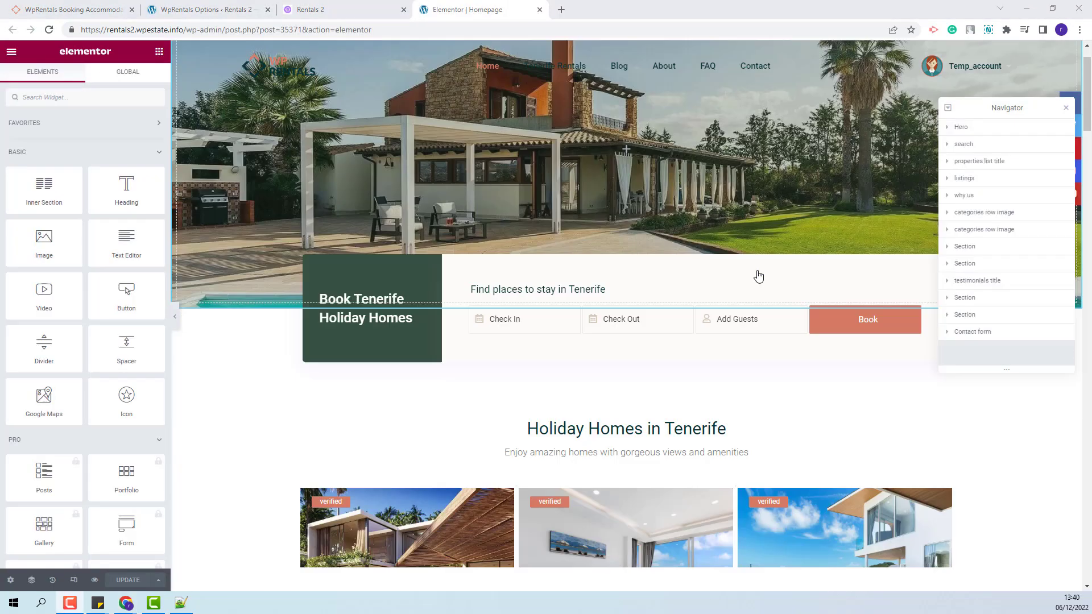
scroll(751, 278, down, 10)
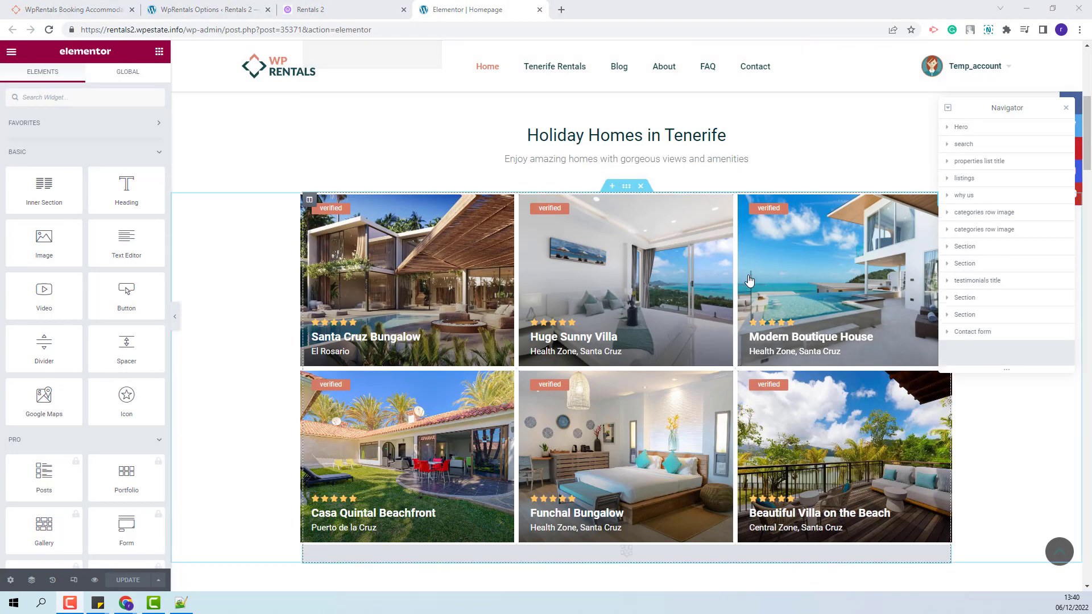
scroll(749, 281, down, 20)
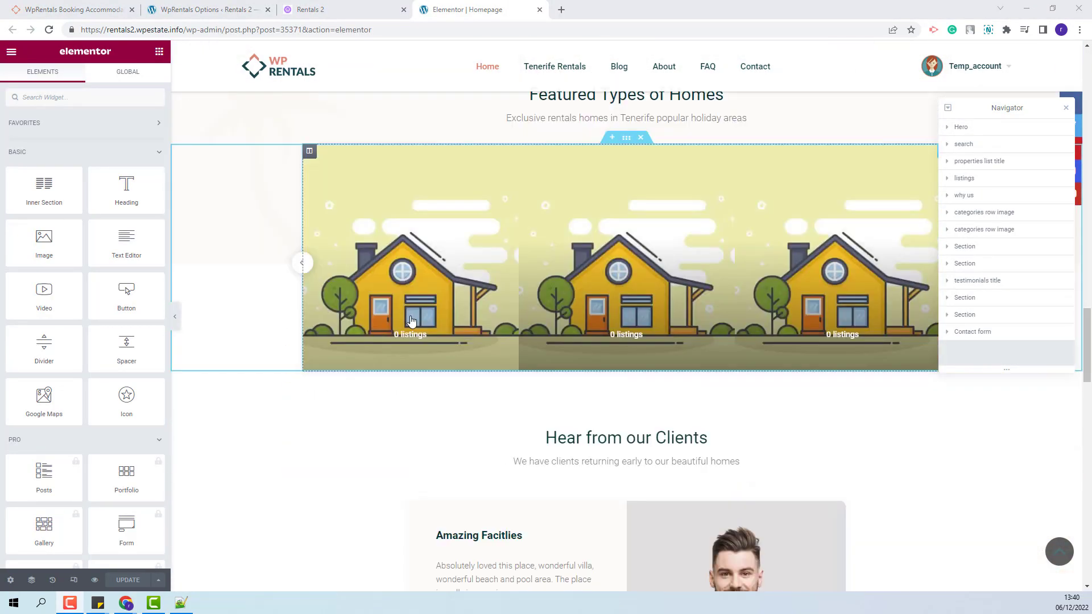
click(412, 321)
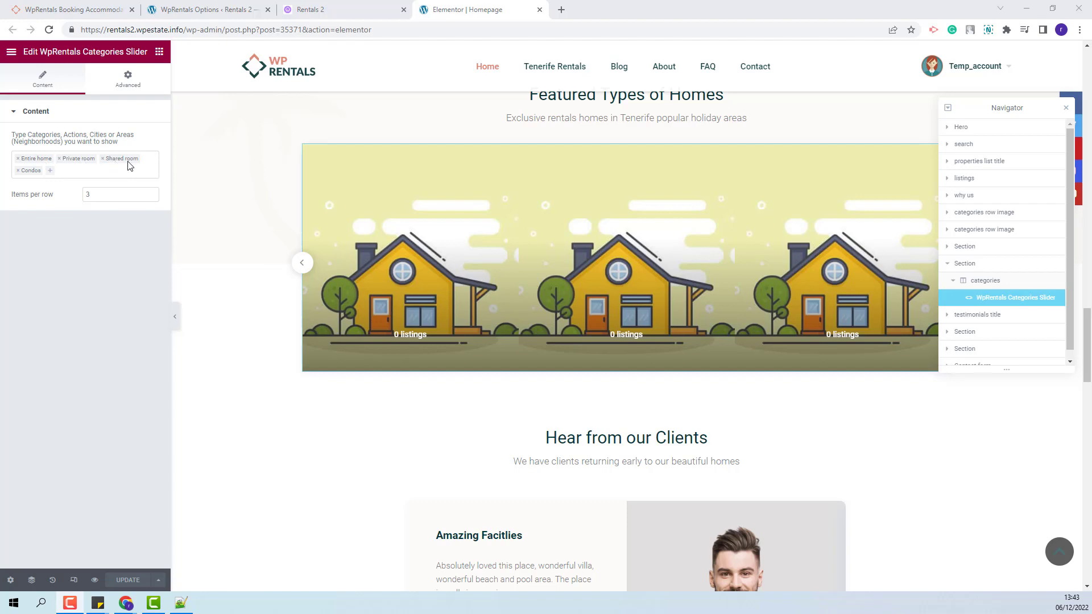
click(175, 11)
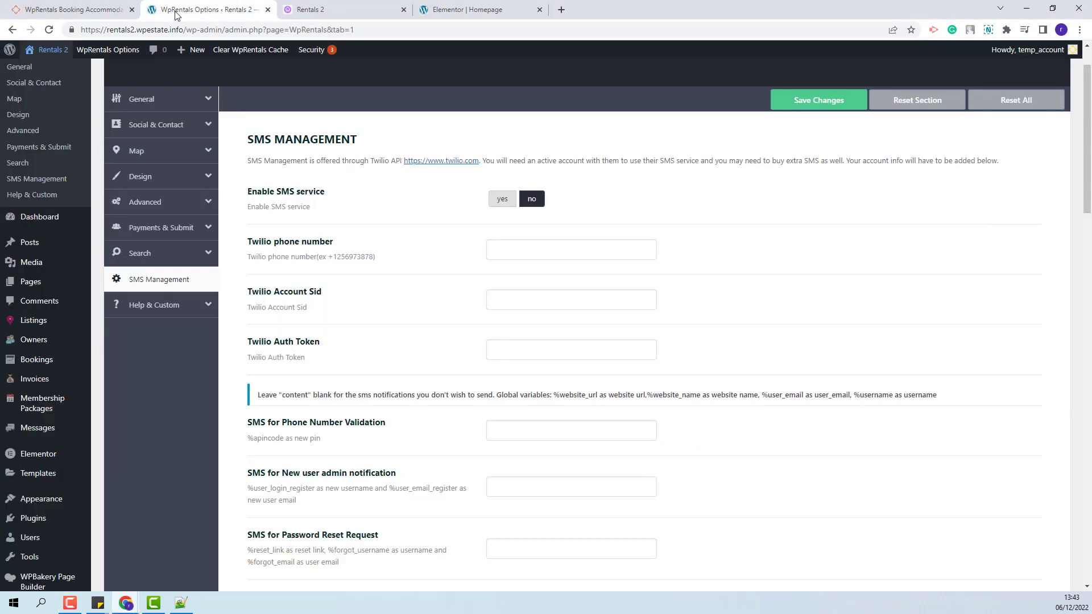
Upload city2.jpg as the Entire home category image under What do you rent? and update the category
mouse_move(19, 329)
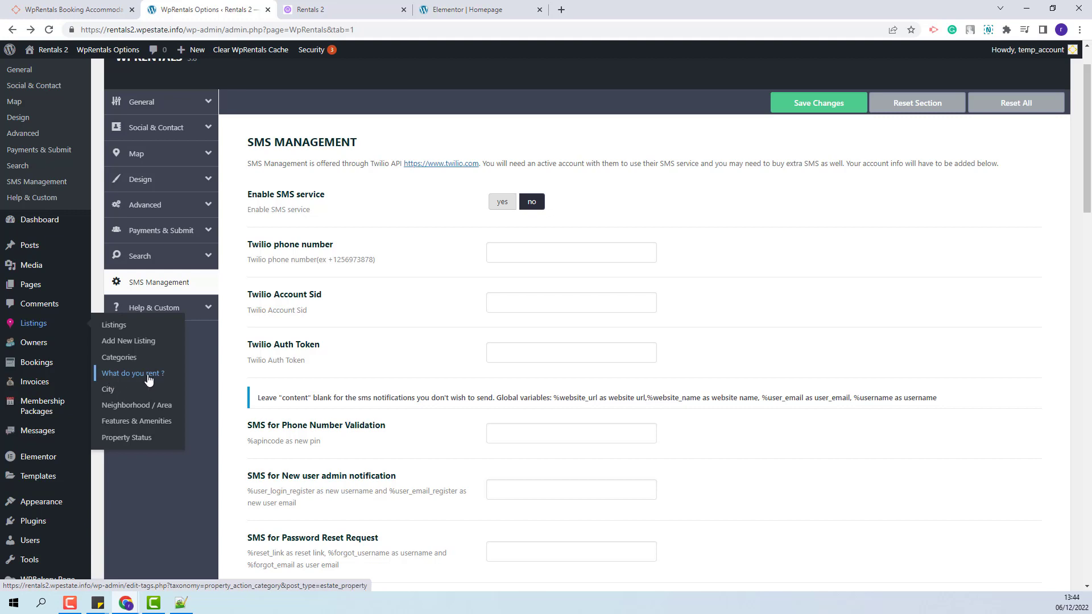
click(148, 379)
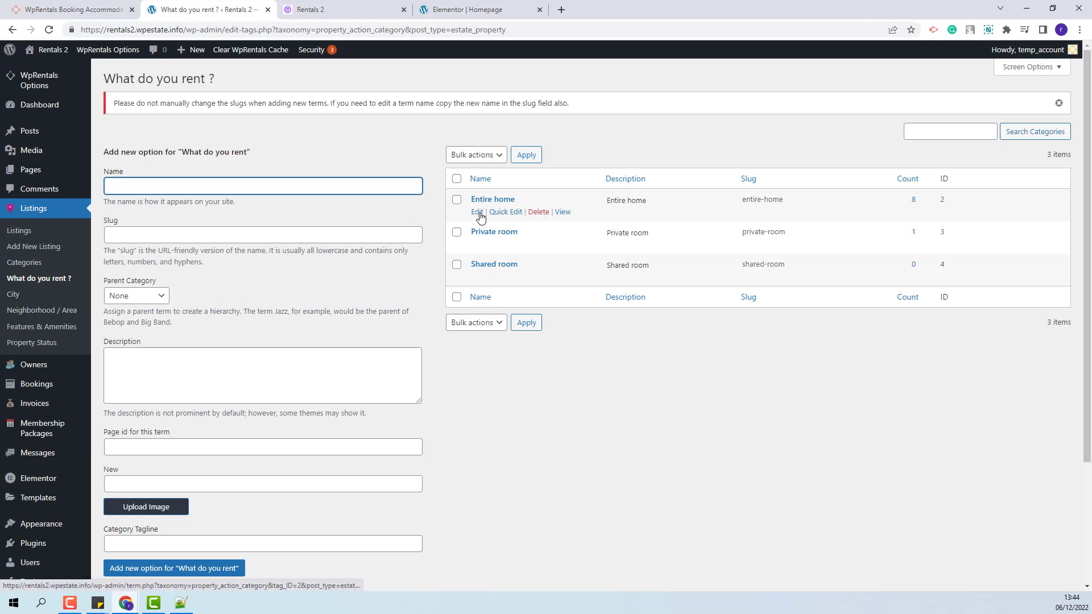
click(477, 212)
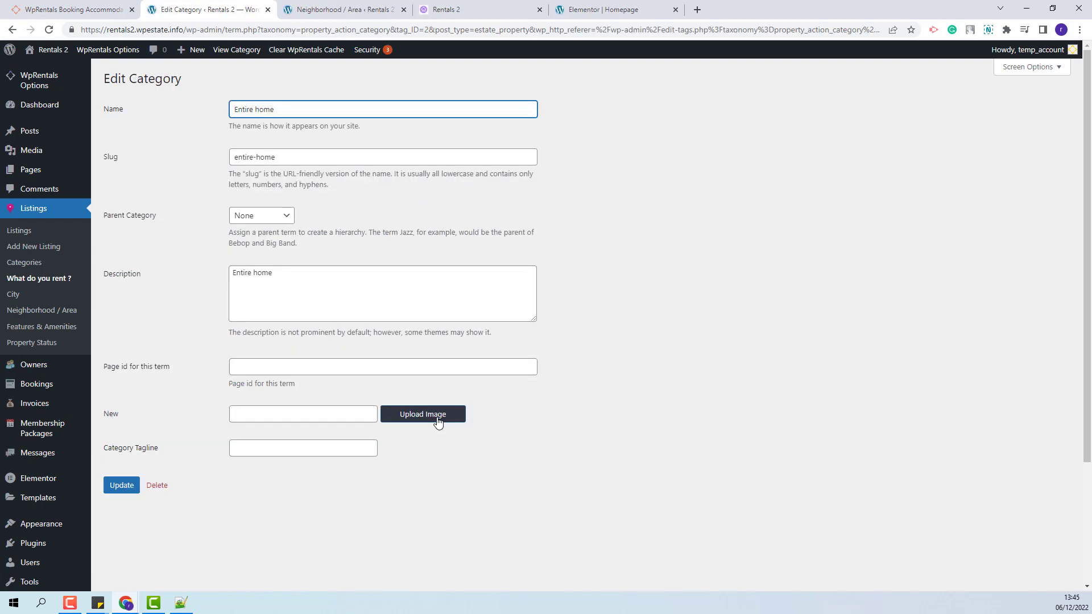
click(438, 422)
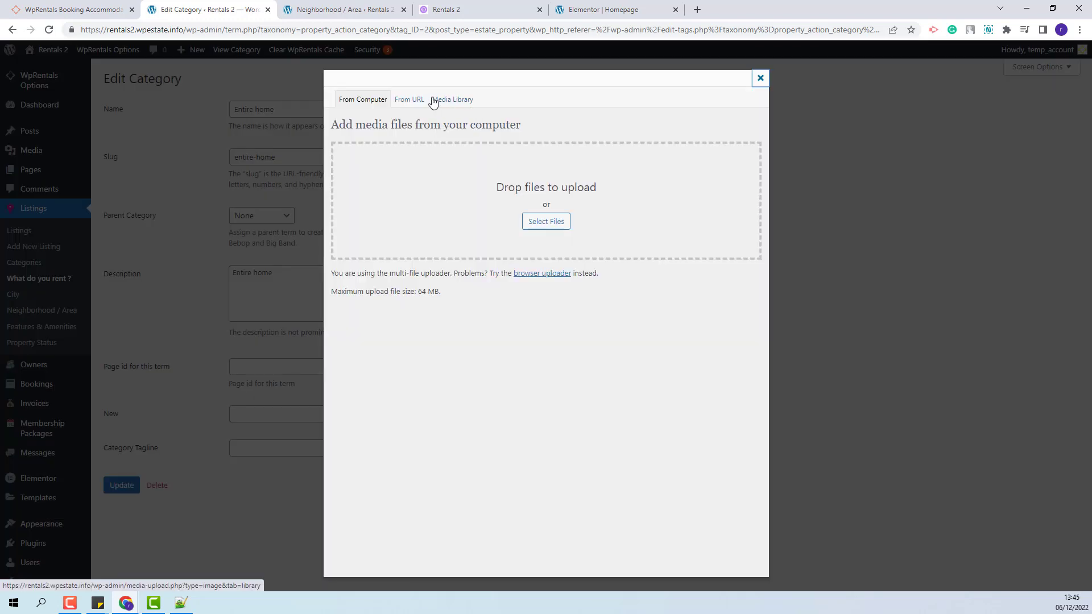
click(539, 230)
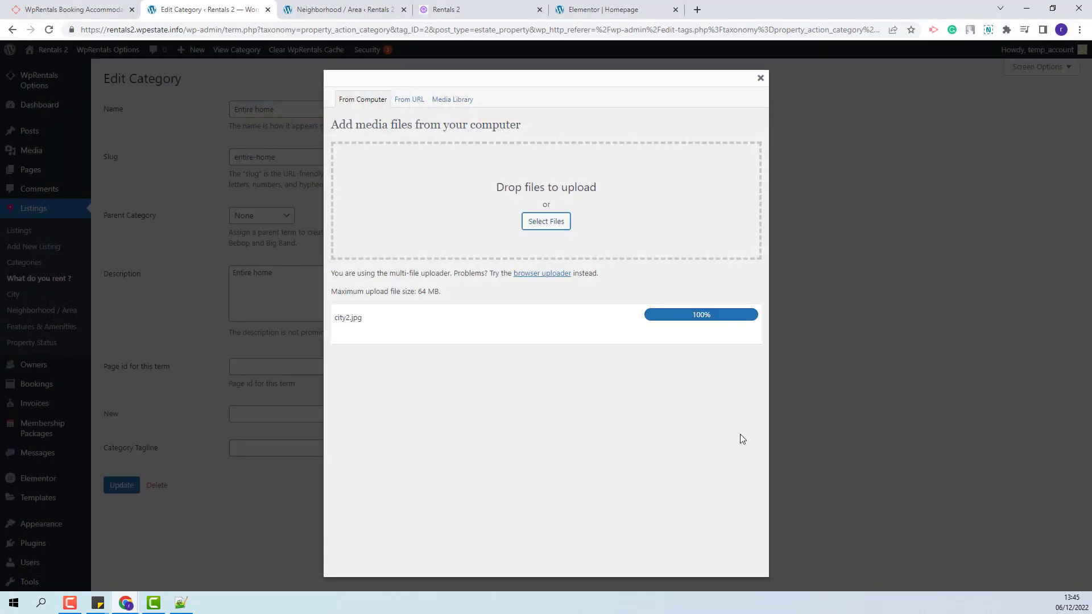
click(468, 521)
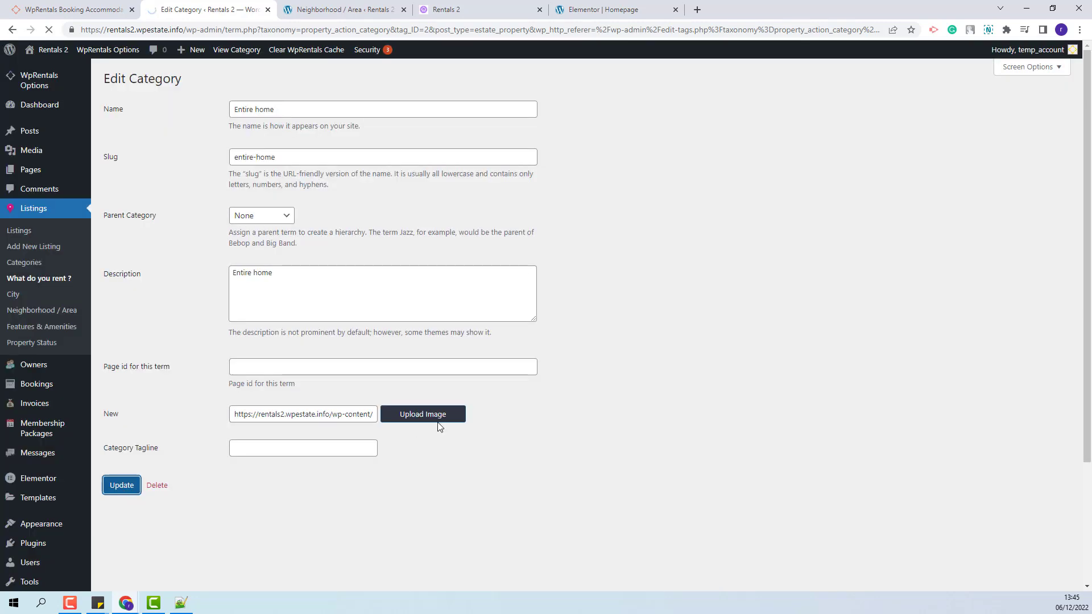
click(461, 10)
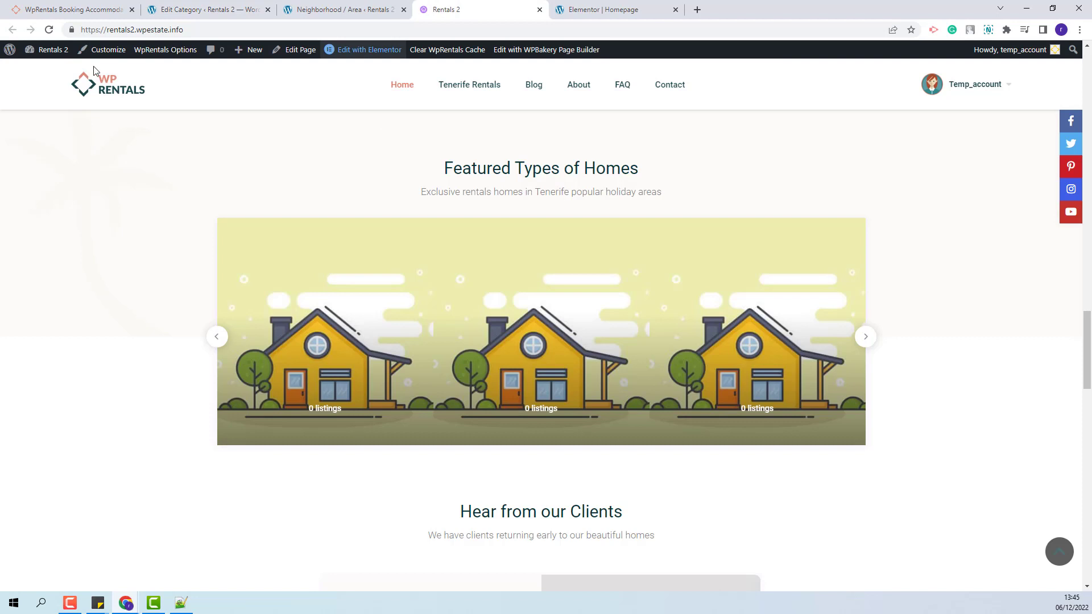
Reload the Rentals 2 homepage and advance the home-types carousel twice to see the new city photos
click(49, 29)
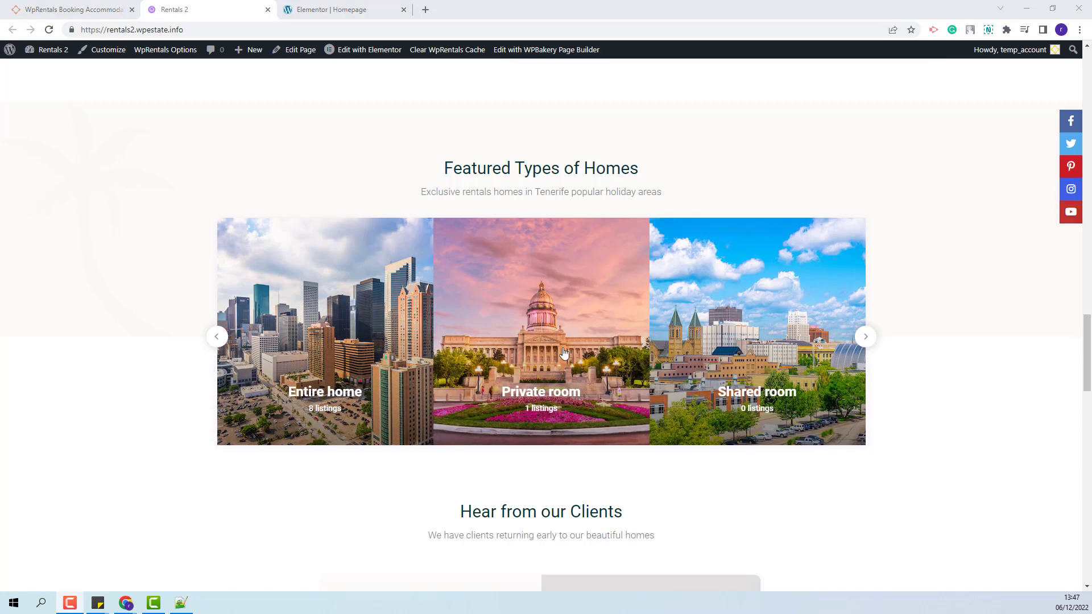
click(864, 340)
click(865, 339)
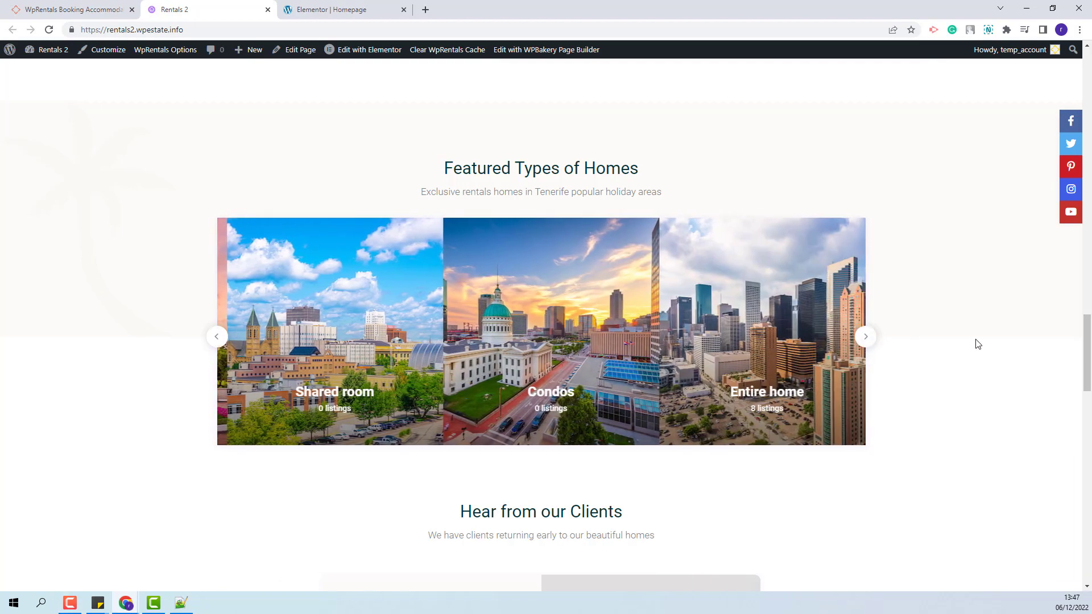
scroll(975, 341, down, 10)
scroll(977, 338, down, 12)
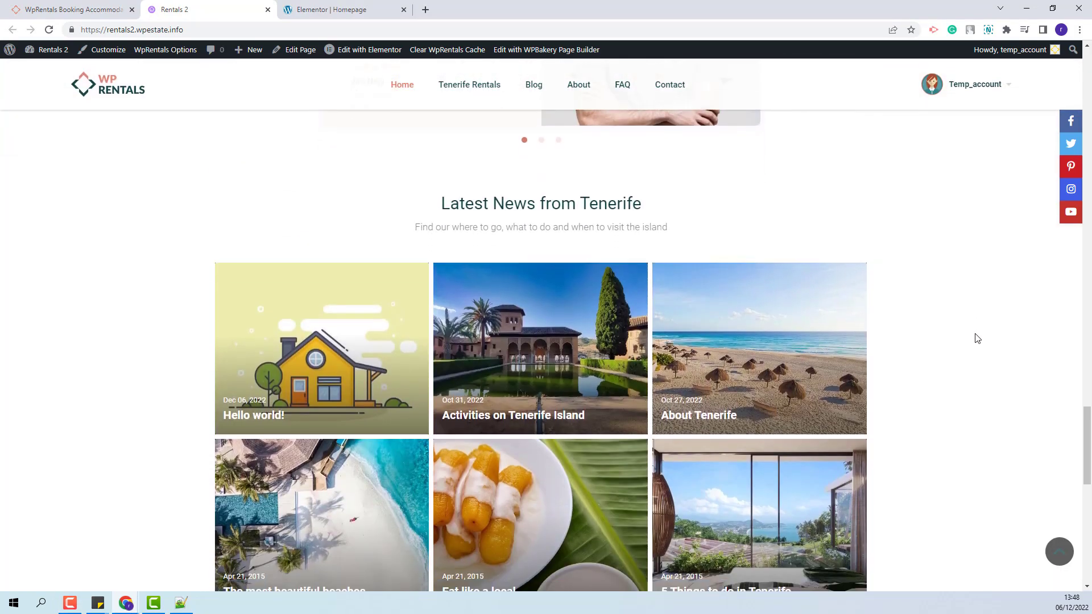
scroll(977, 338, down, 1)
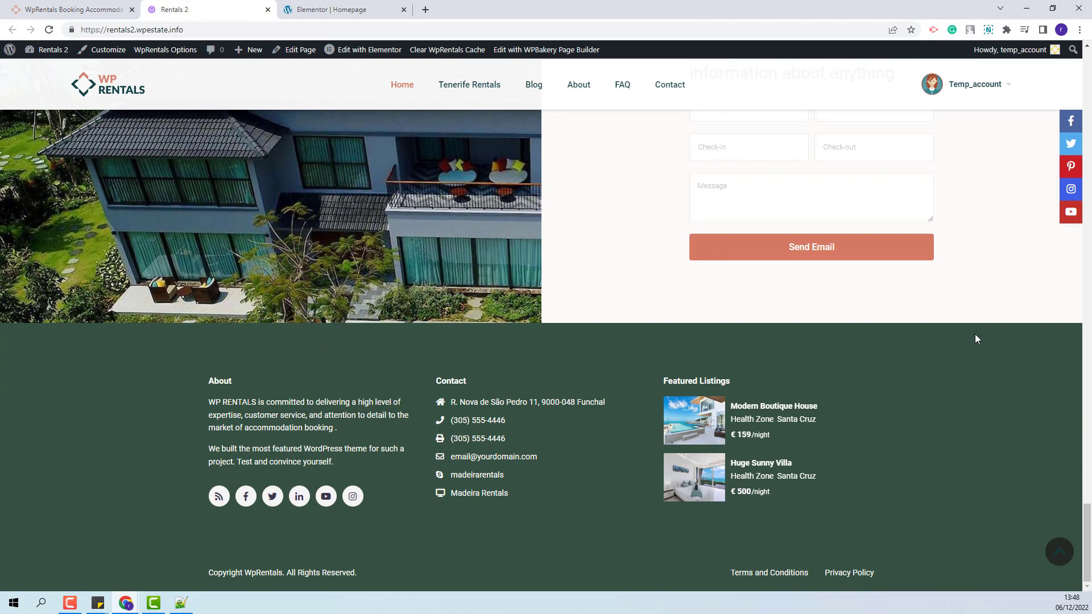
click(314, 11)
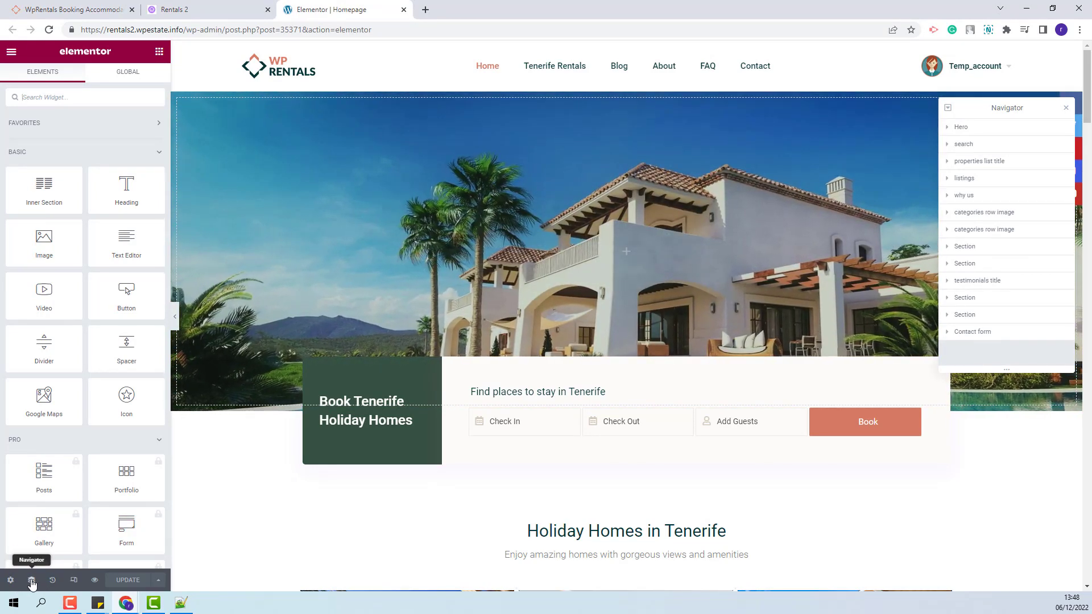
Review the Hero section's background slideshow and the search form widget's settings
click(969, 130)
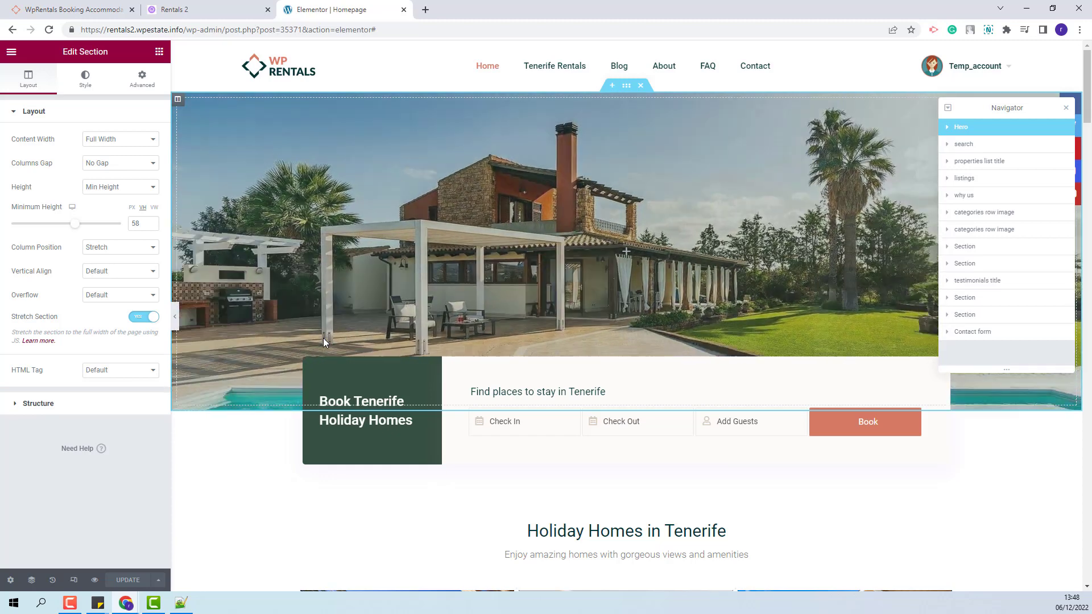
click(82, 84)
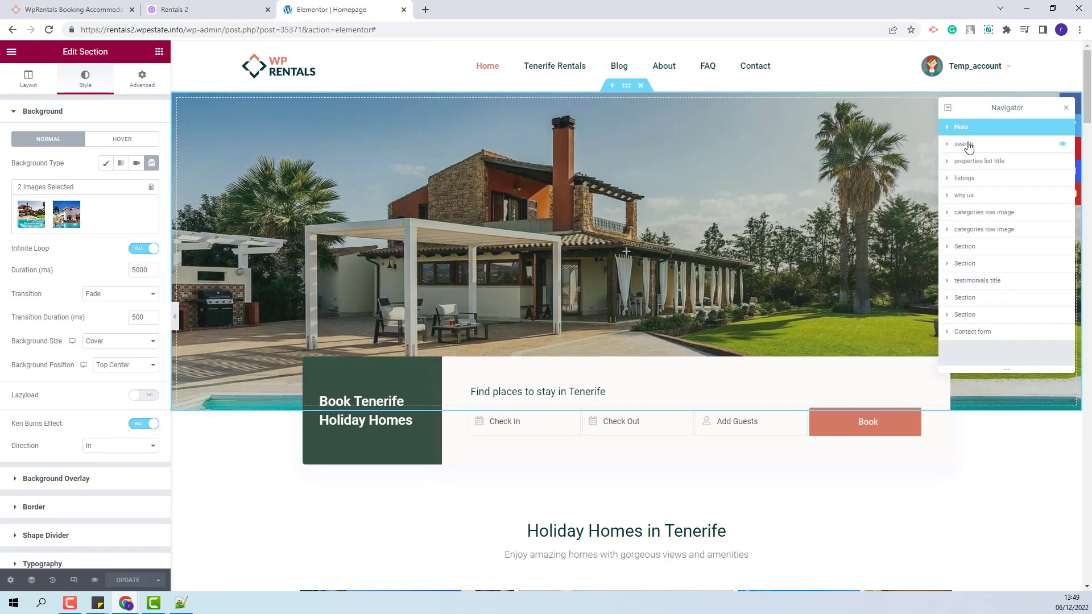
click(969, 146)
click(497, 432)
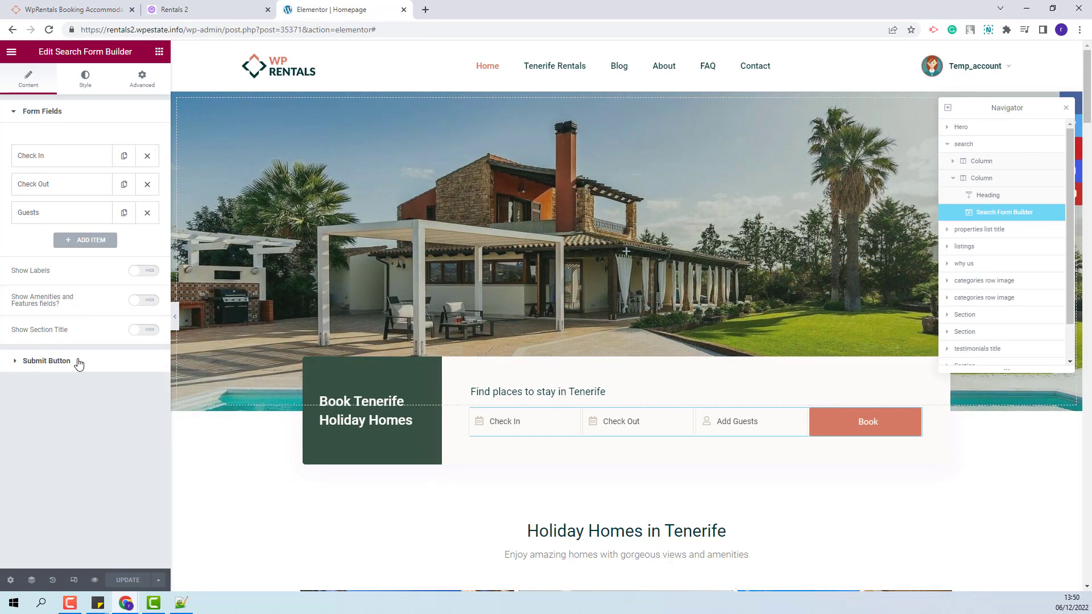
Open the style settings of the 'Find places to stay in Tenerife' heading
click(384, 403)
click(984, 195)
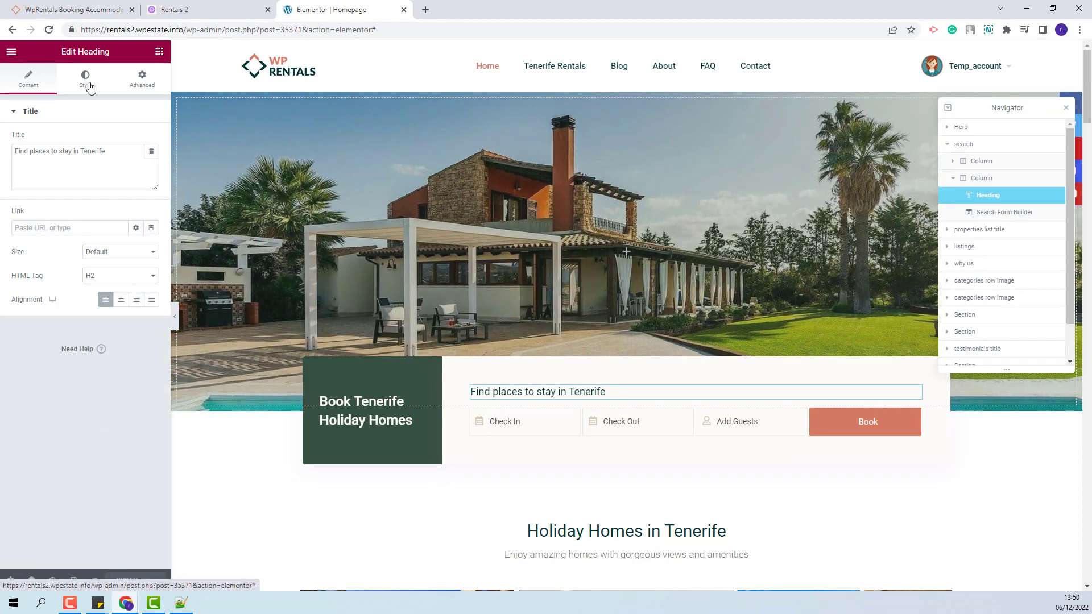
click(85, 79)
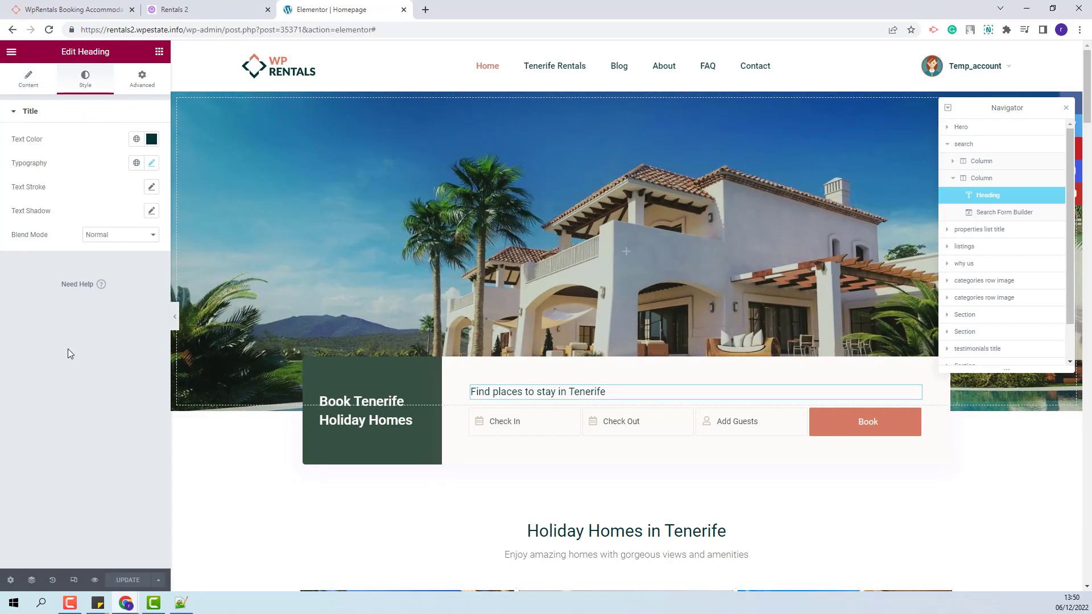
Check the search section's Advanced margin, with Margin Top set to -6
click(483, 379)
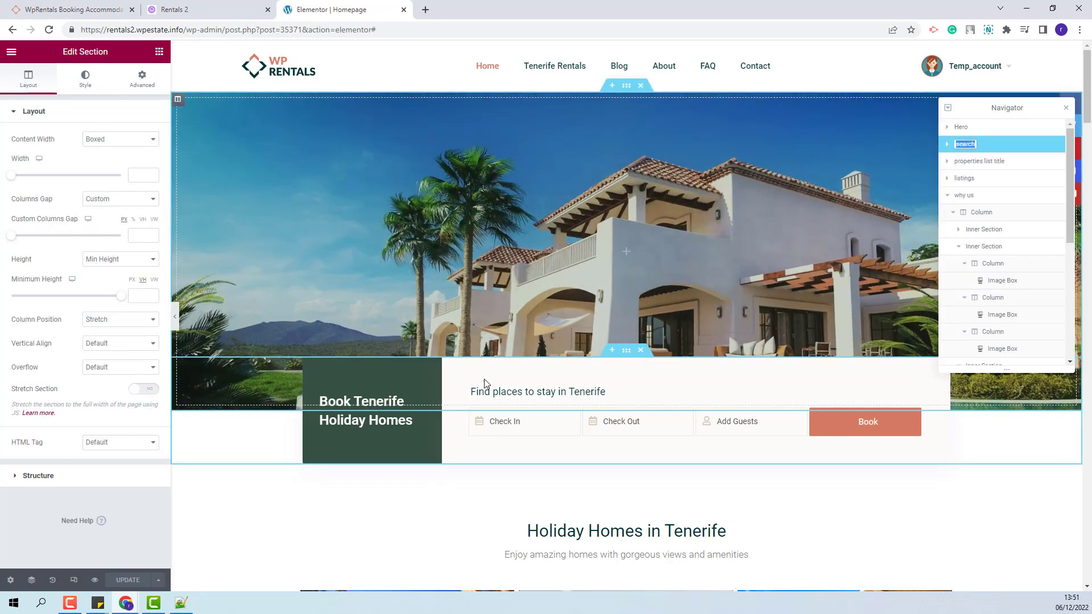
click(142, 79)
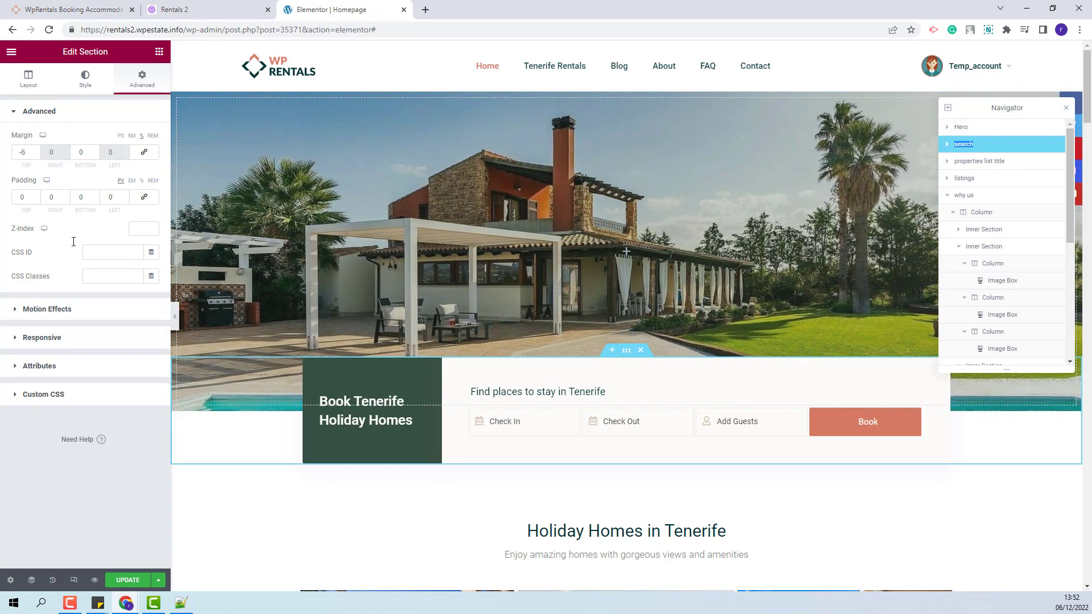
click(25, 152)
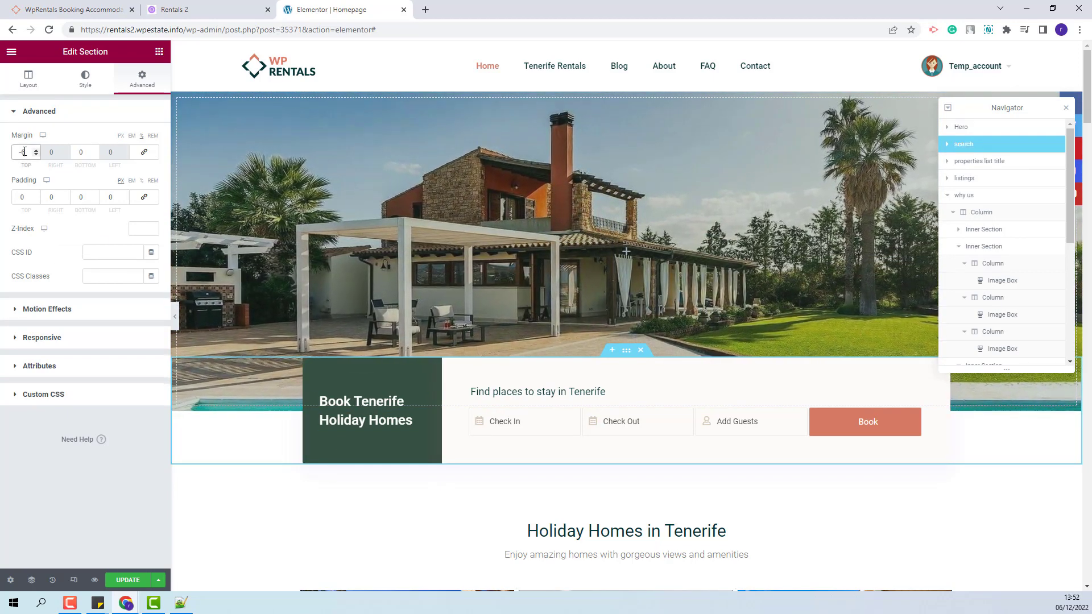
scroll(24, 152, down, 20)
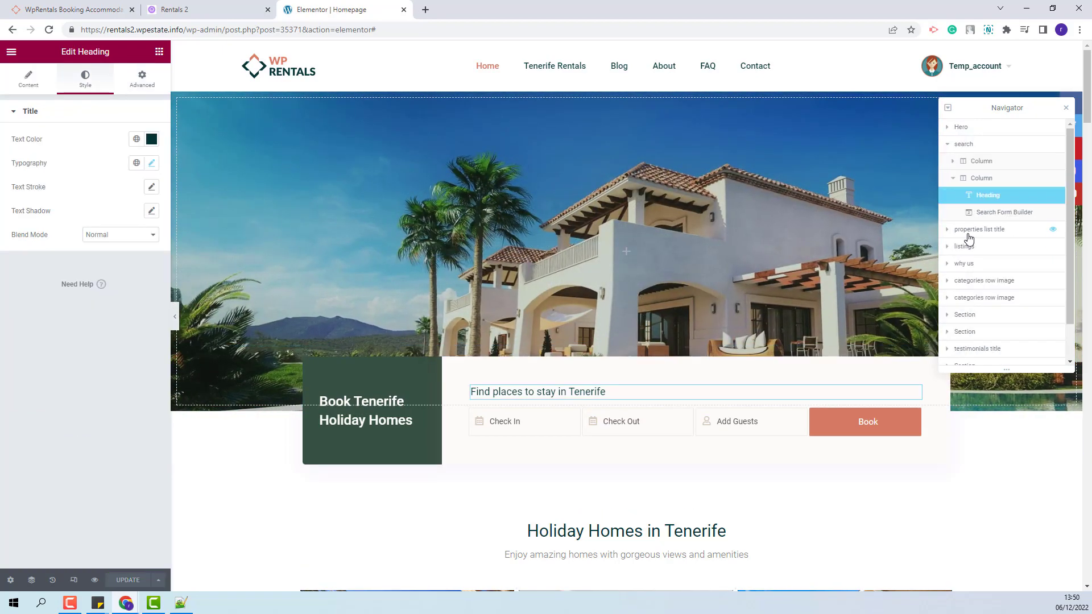
Review the WpRentals Recent Items listings widget's Filters and border settings
click(966, 230)
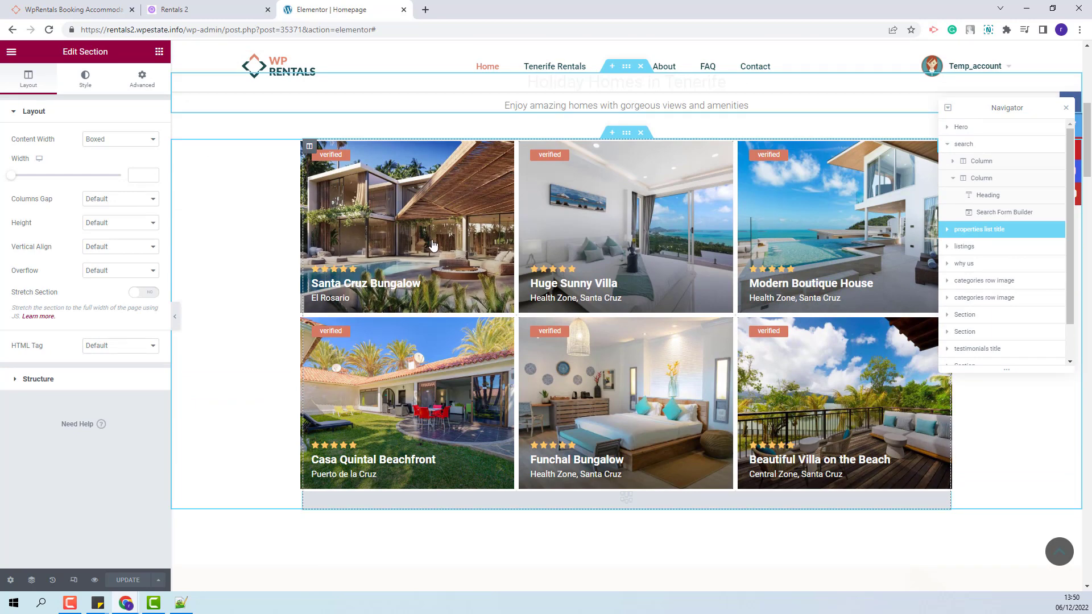
click(409, 255)
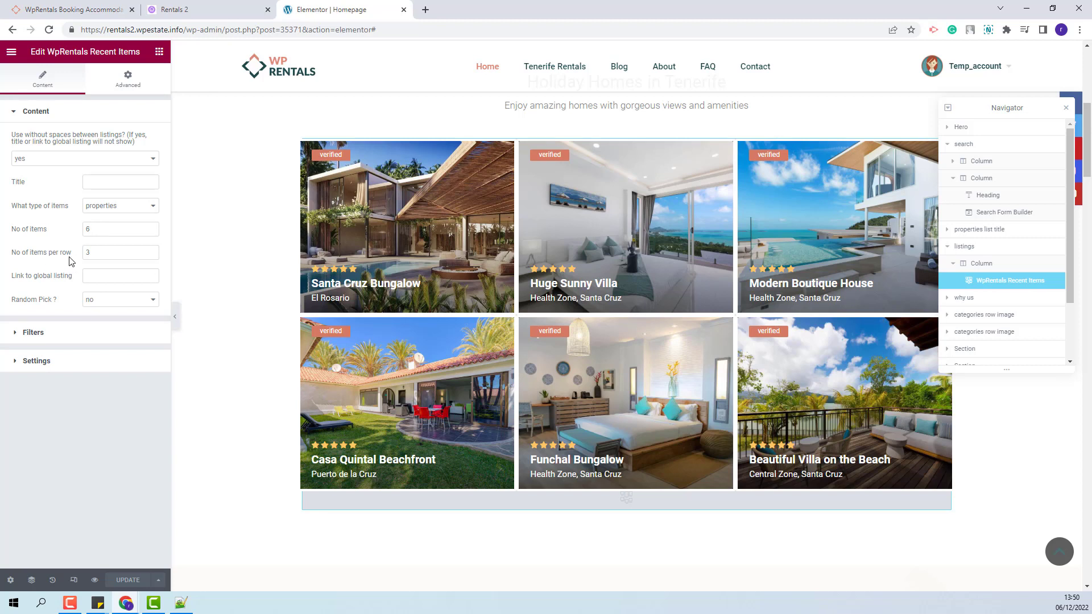
click(51, 337)
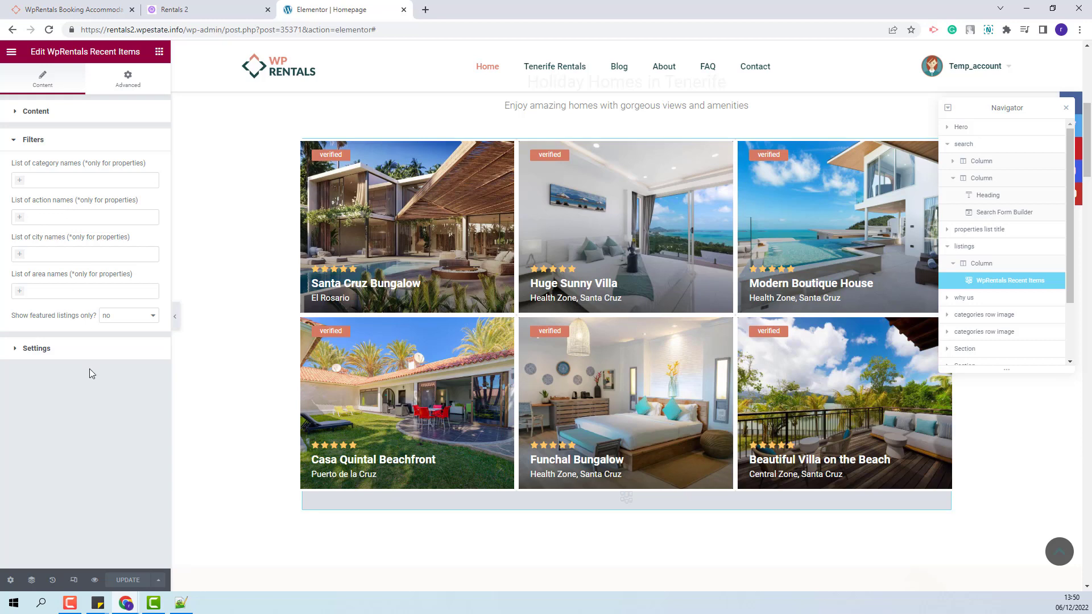
click(56, 353)
click(966, 297)
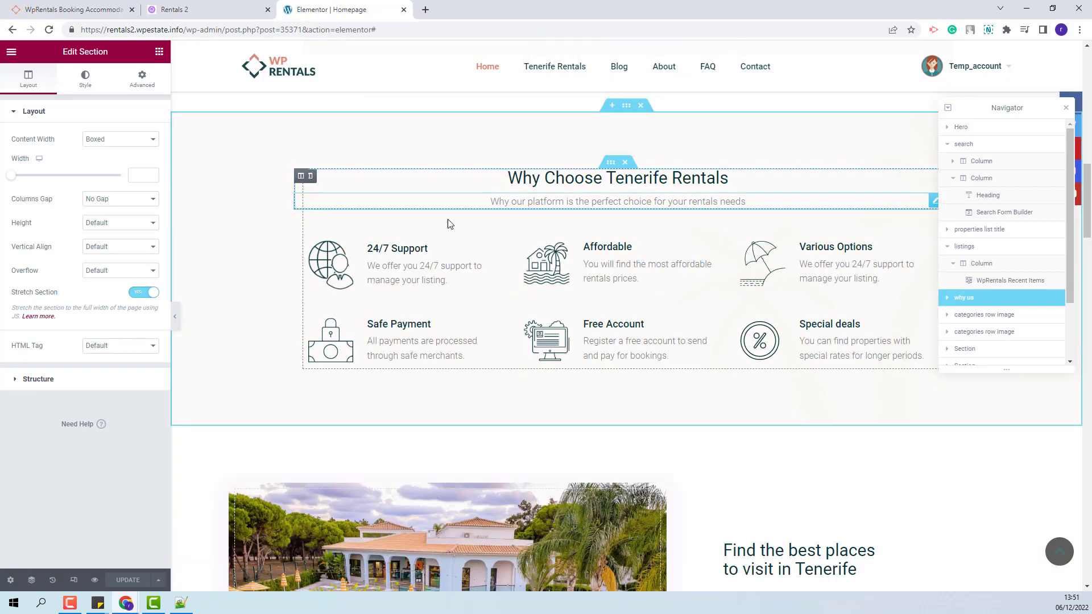
Inspect the 24/7 Support, Affordable and Safe Payment image boxes in the why-us section
click(370, 281)
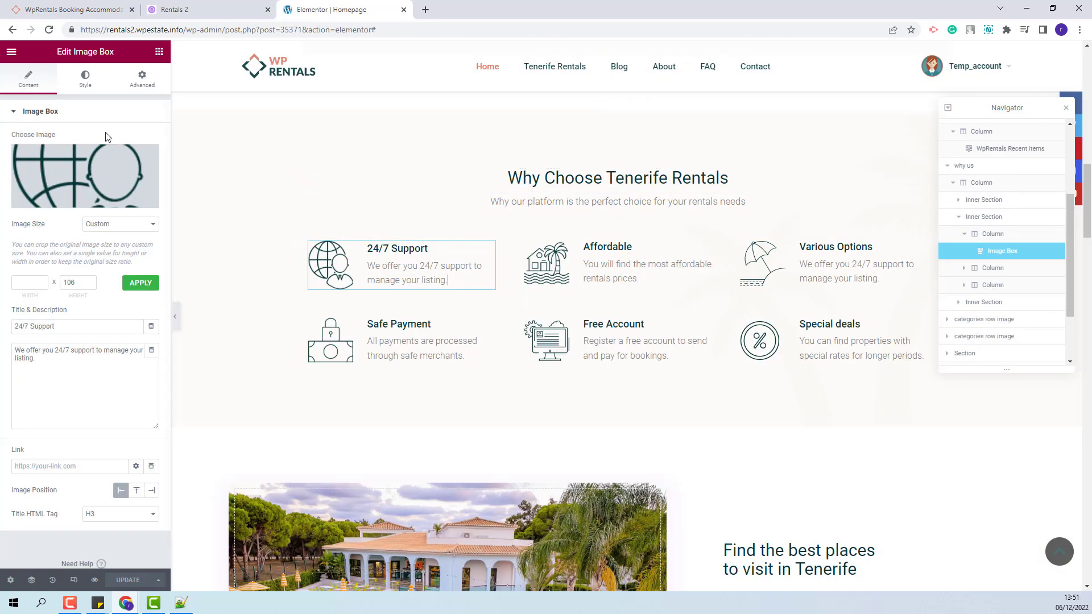
mouse_move(112, 162)
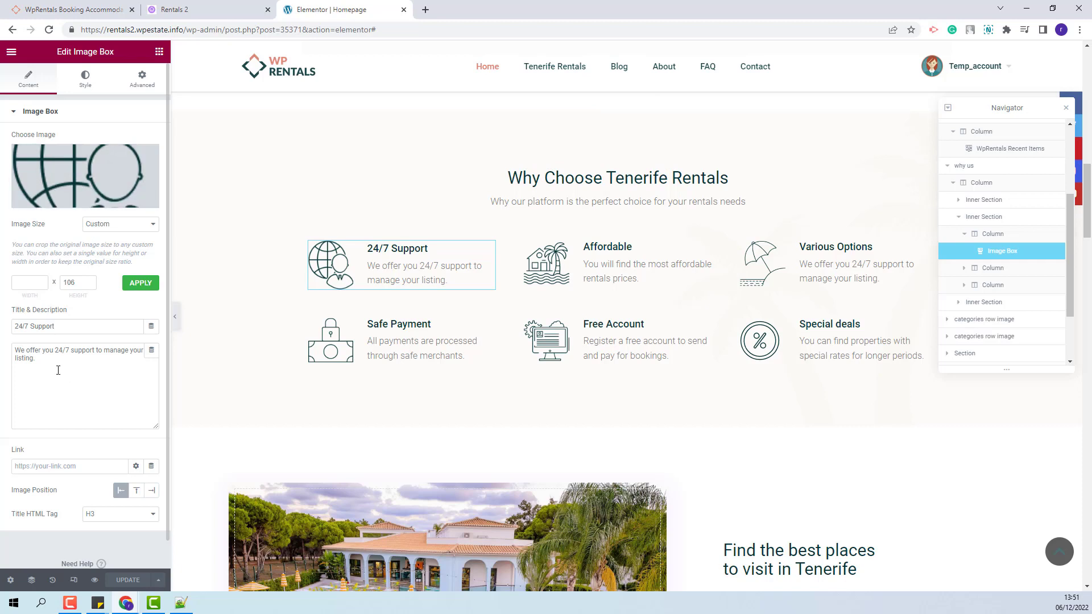
mouse_move(62, 176)
click(669, 267)
click(419, 347)
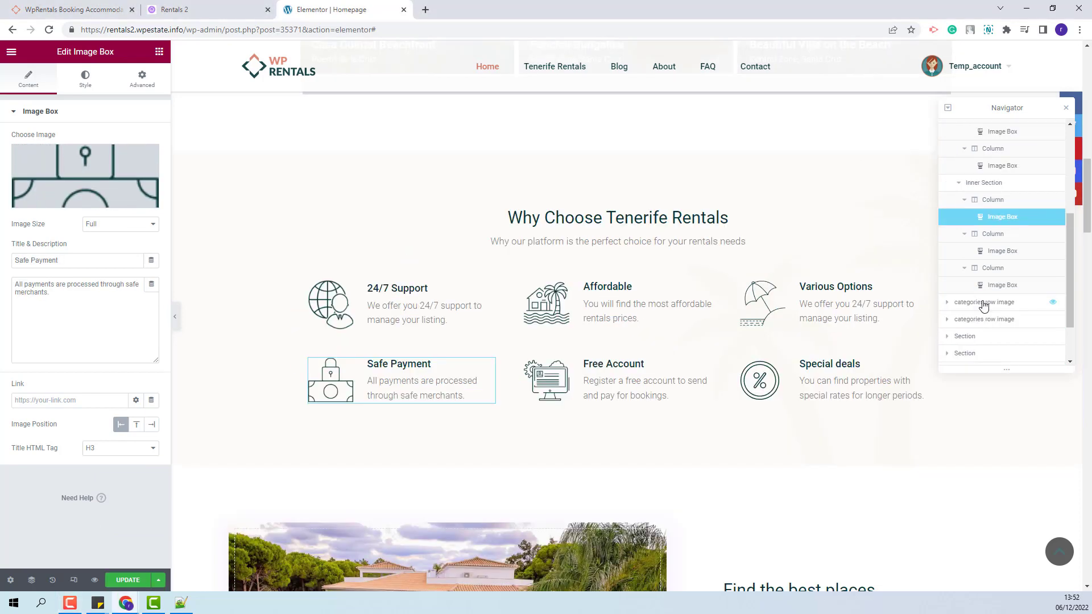
click(983, 302)
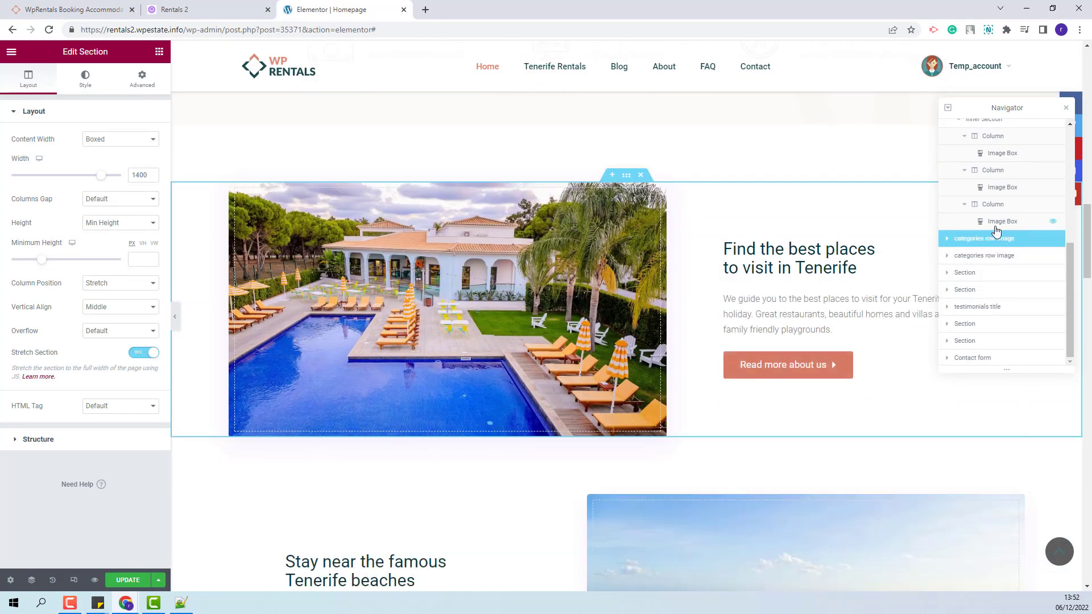
Expand the pool-photo section and view its inner section's background settings
click(948, 241)
click(969, 259)
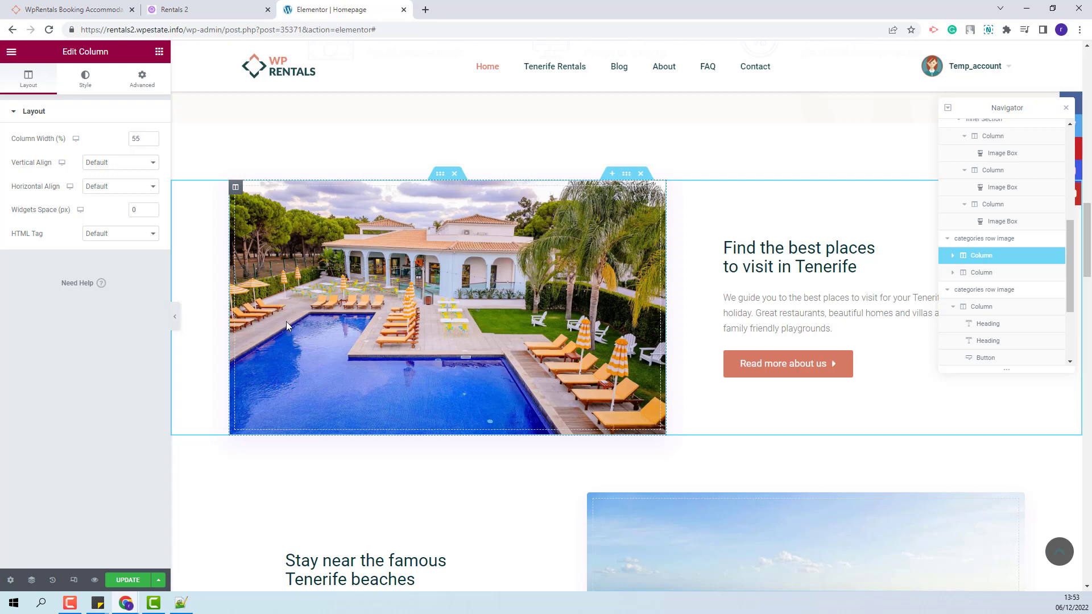
click(953, 256)
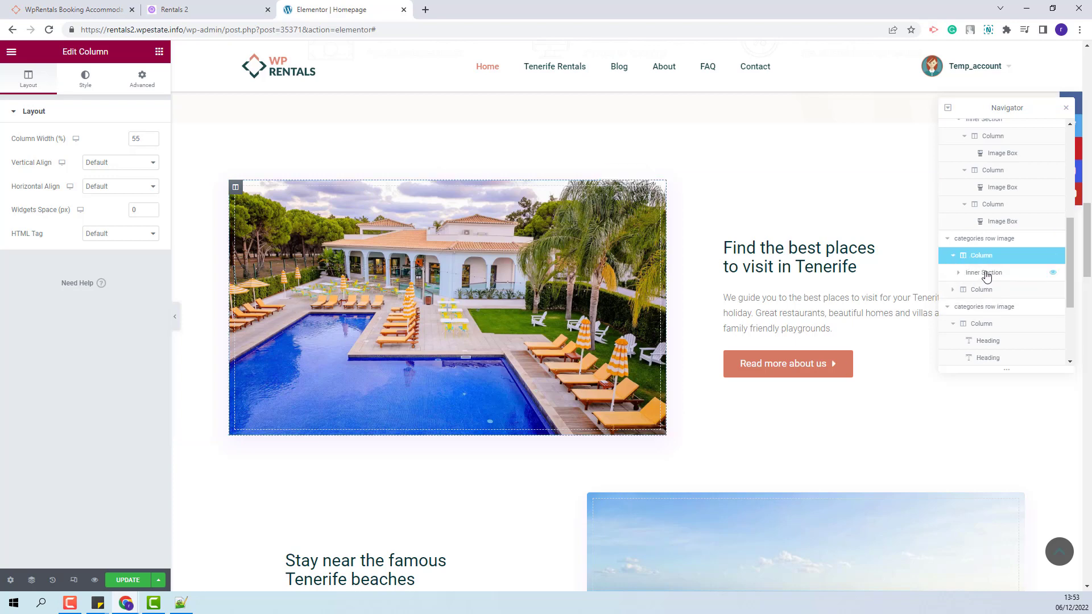
click(986, 276)
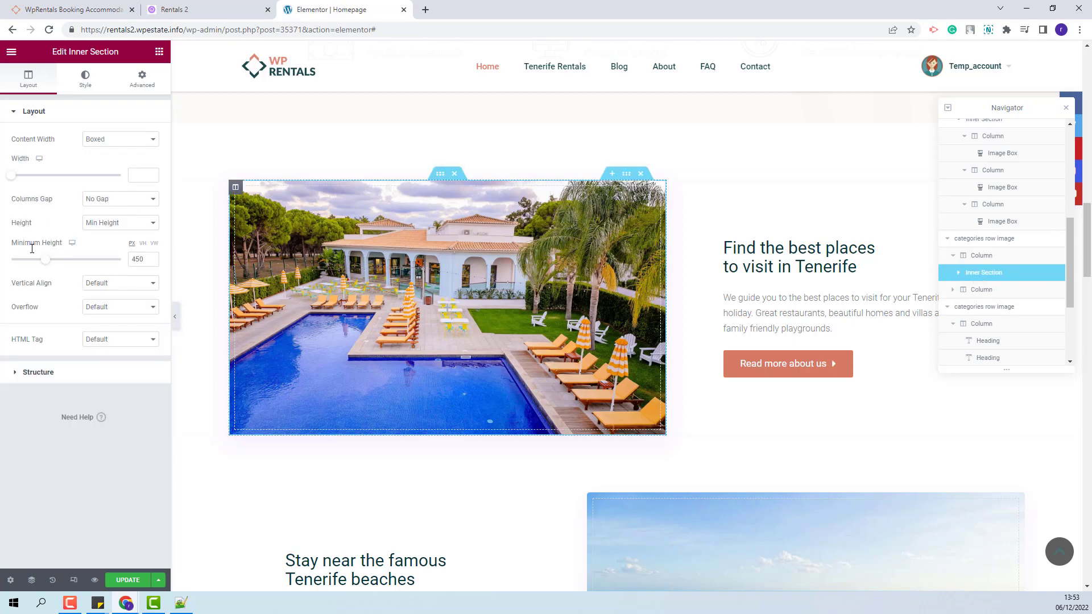
click(84, 87)
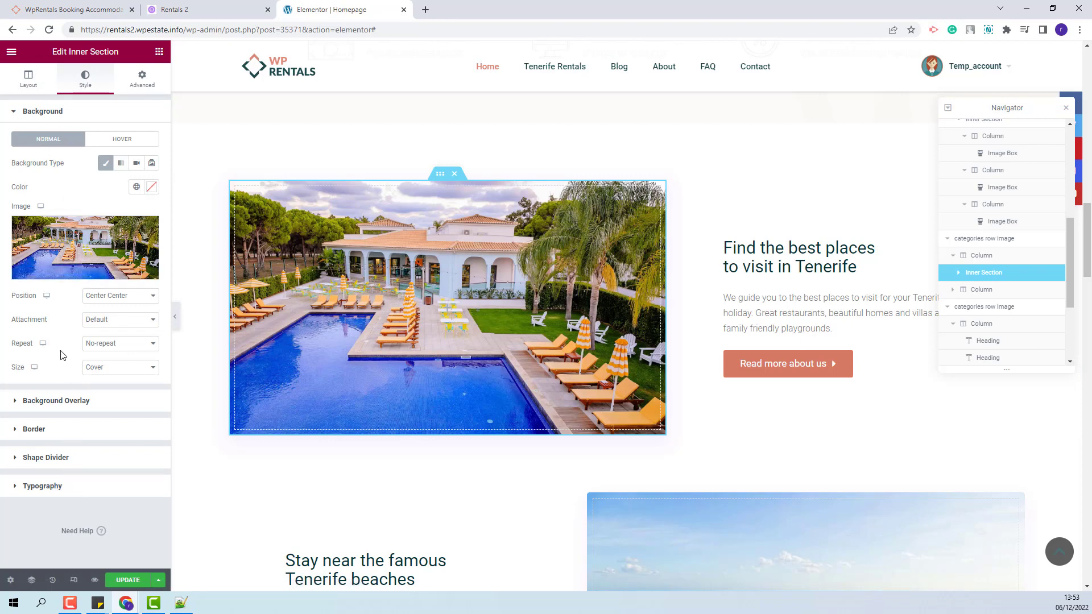
Review the pool row's text column, paragraph and Read more about us button
click(976, 291)
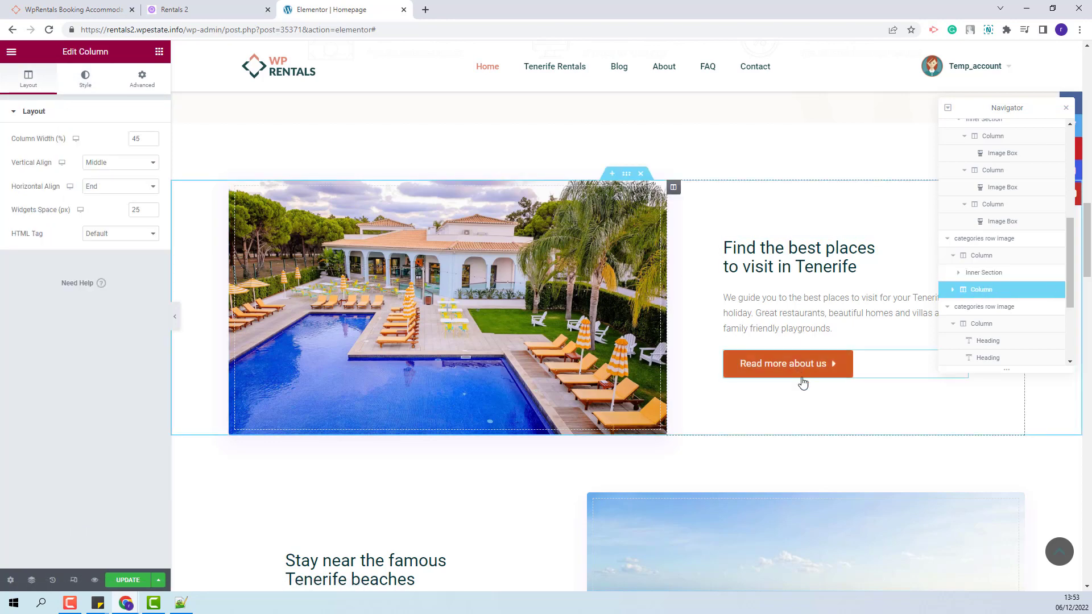
click(867, 303)
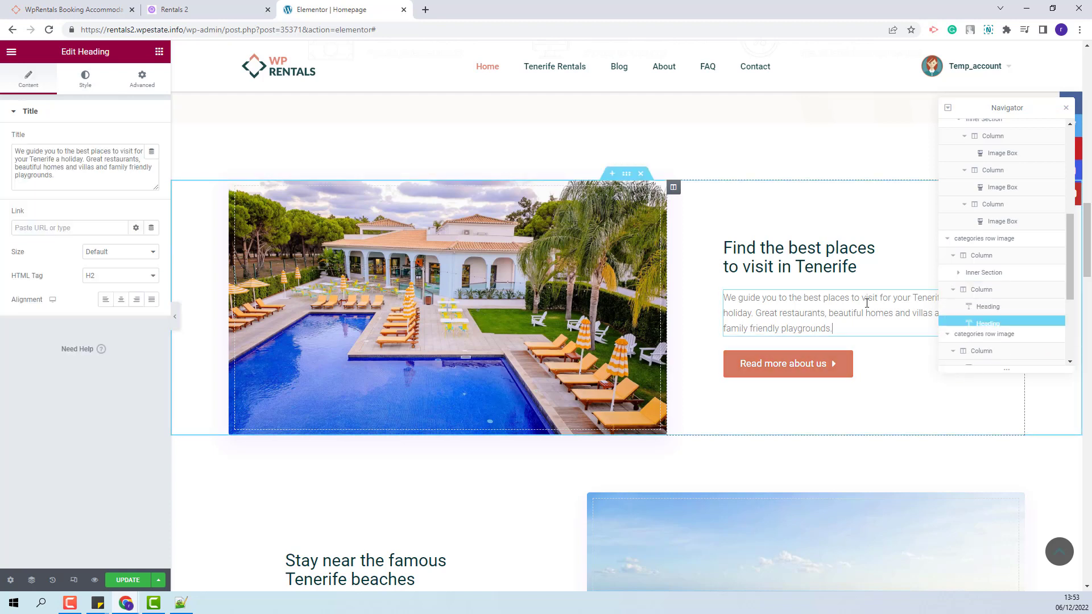
click(807, 366)
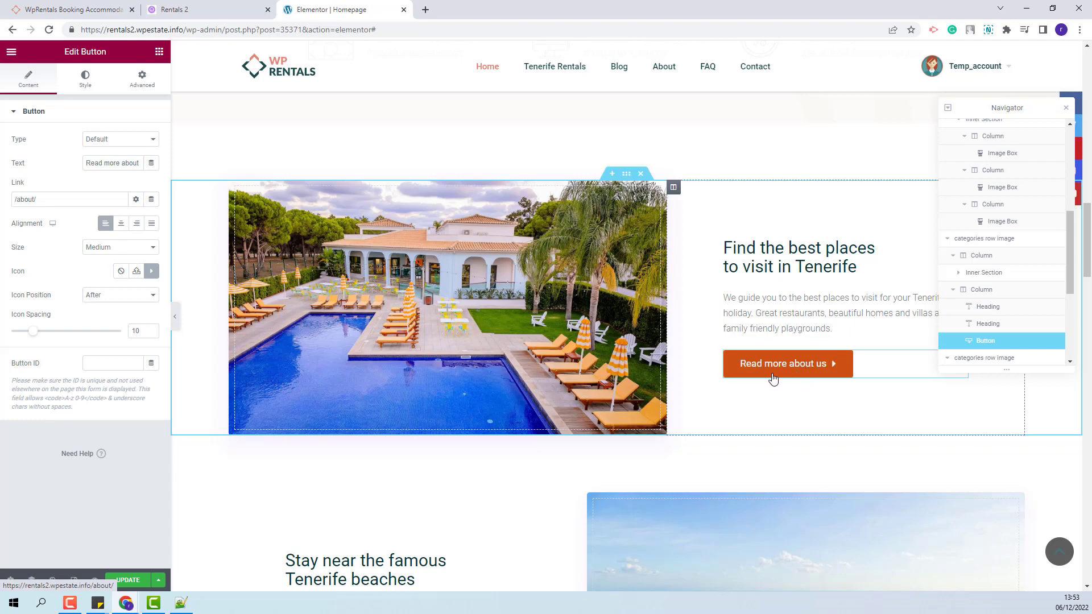
click(986, 256)
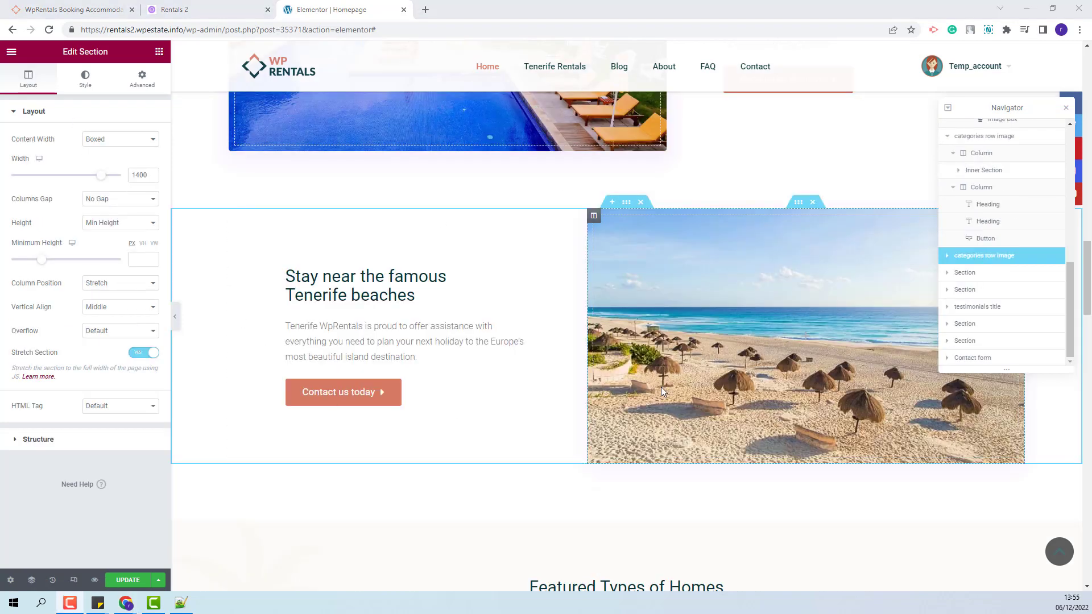
Check the beach row's paragraph and read the full video link in its inner section's background
click(363, 337)
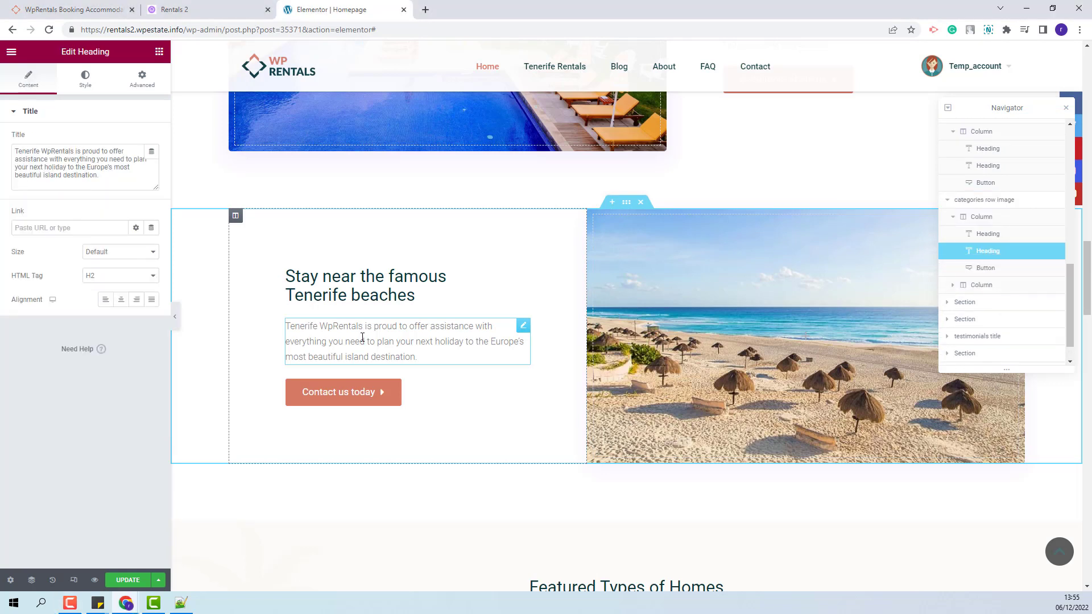
click(759, 341)
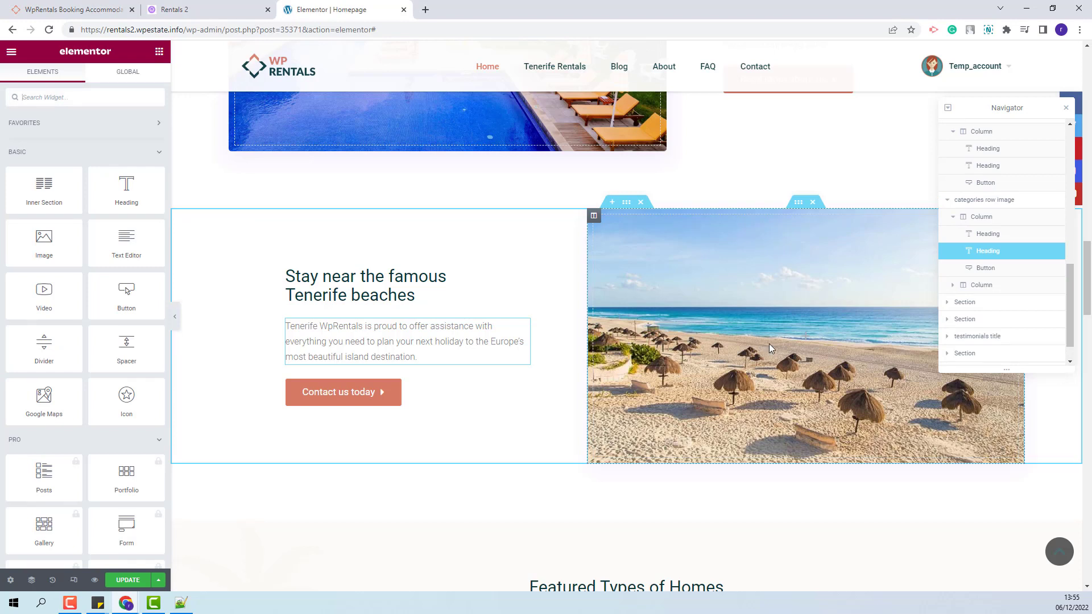
click(953, 286)
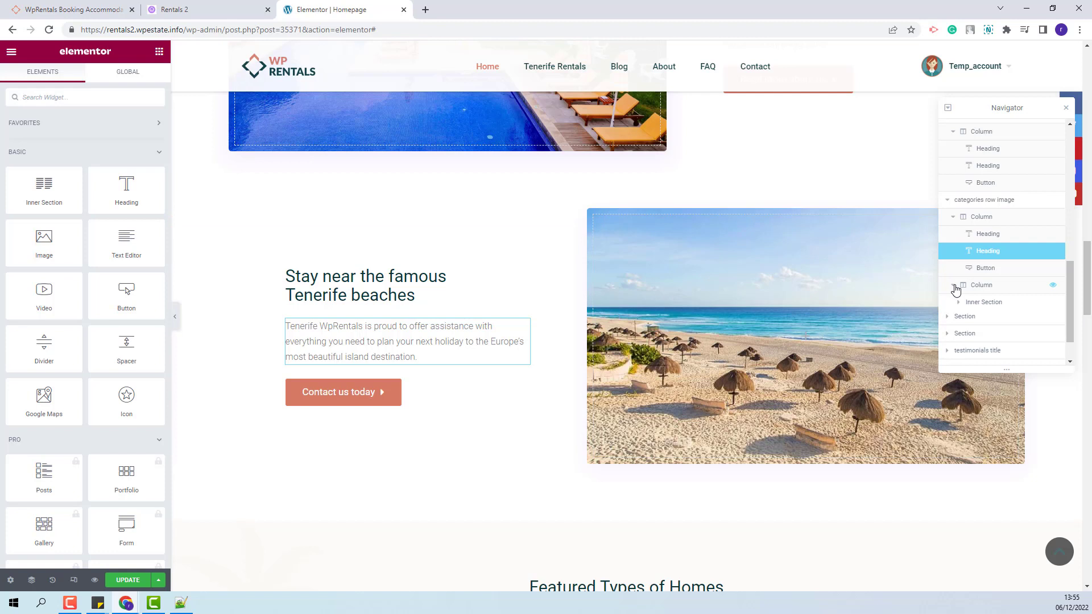
click(991, 307)
click(83, 89)
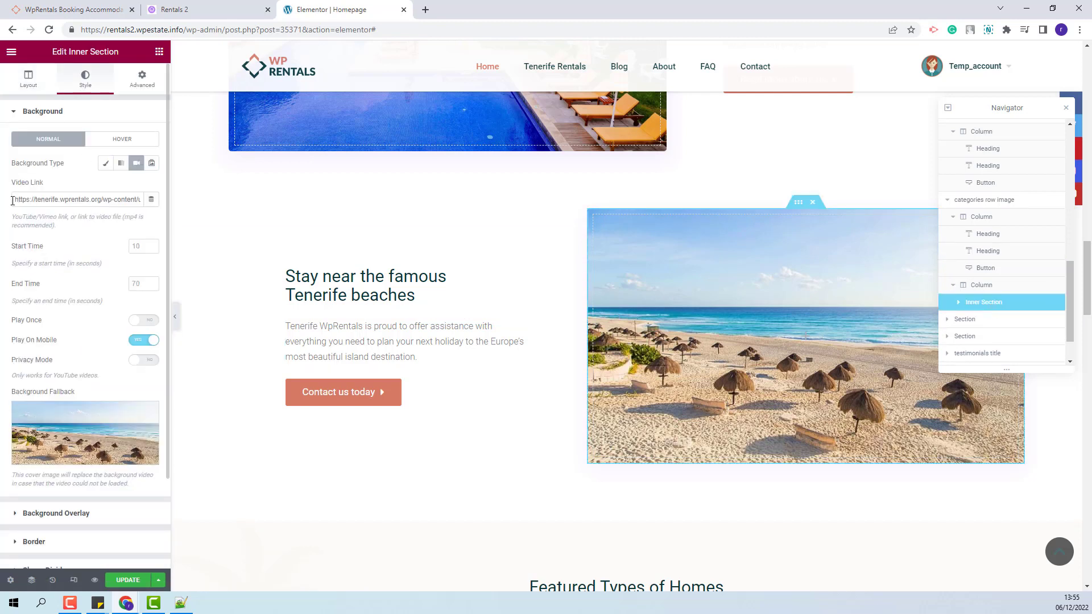
drag(16, 200, 177, 203)
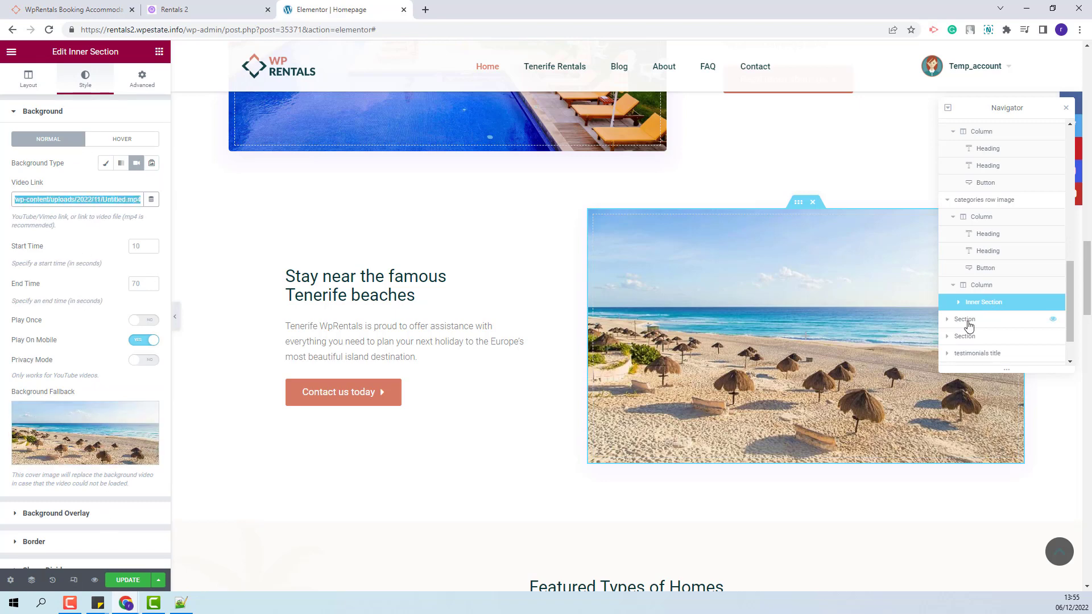
click(964, 320)
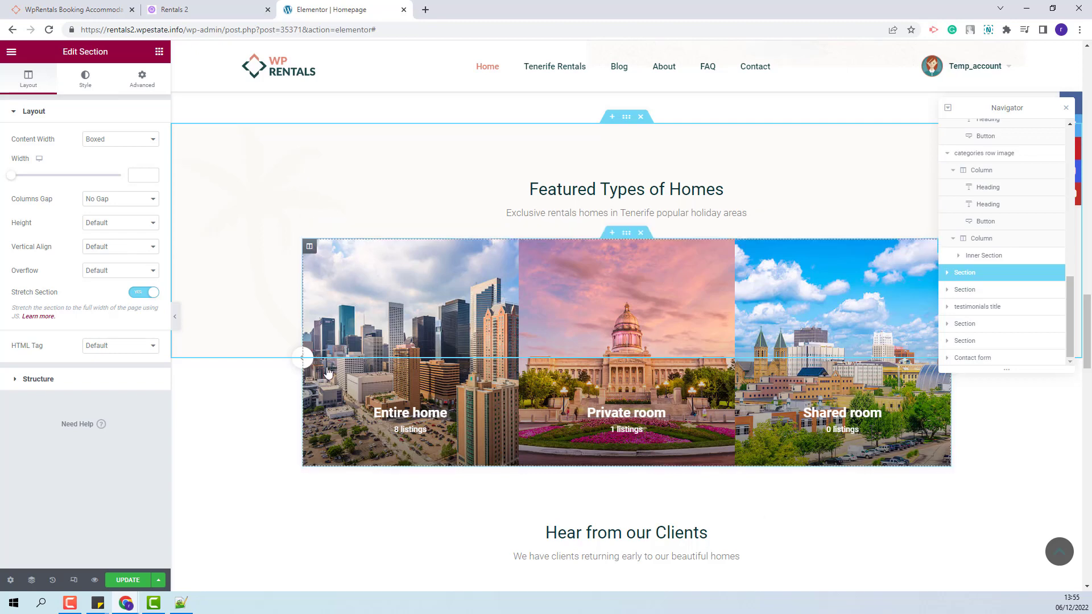
Review the Amazing Facitlies, Perfect Homes and Clean and cosy testimonial slider entries
click(968, 291)
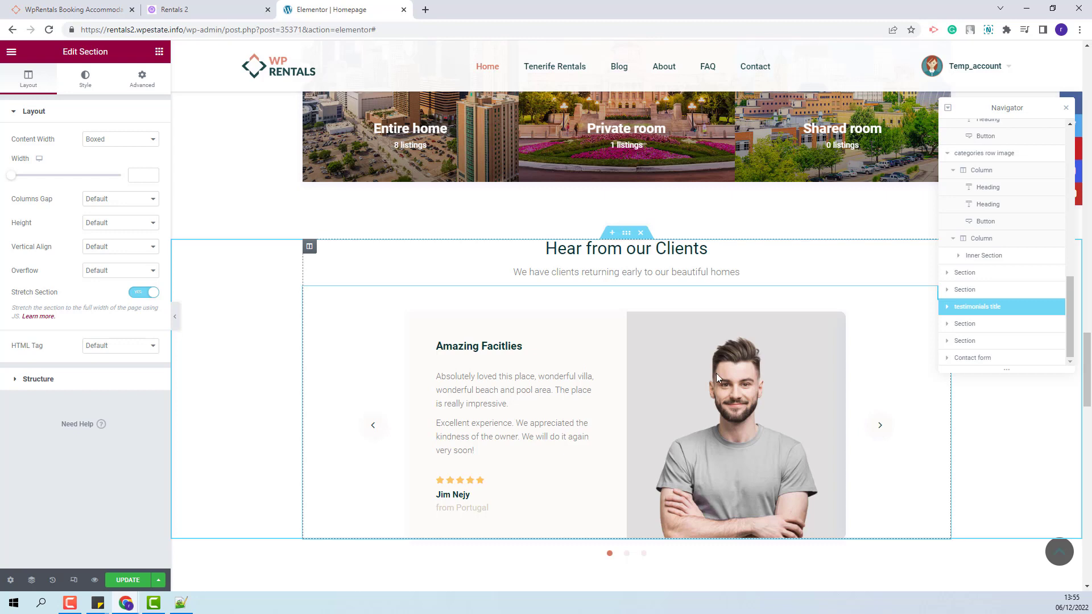
click(529, 419)
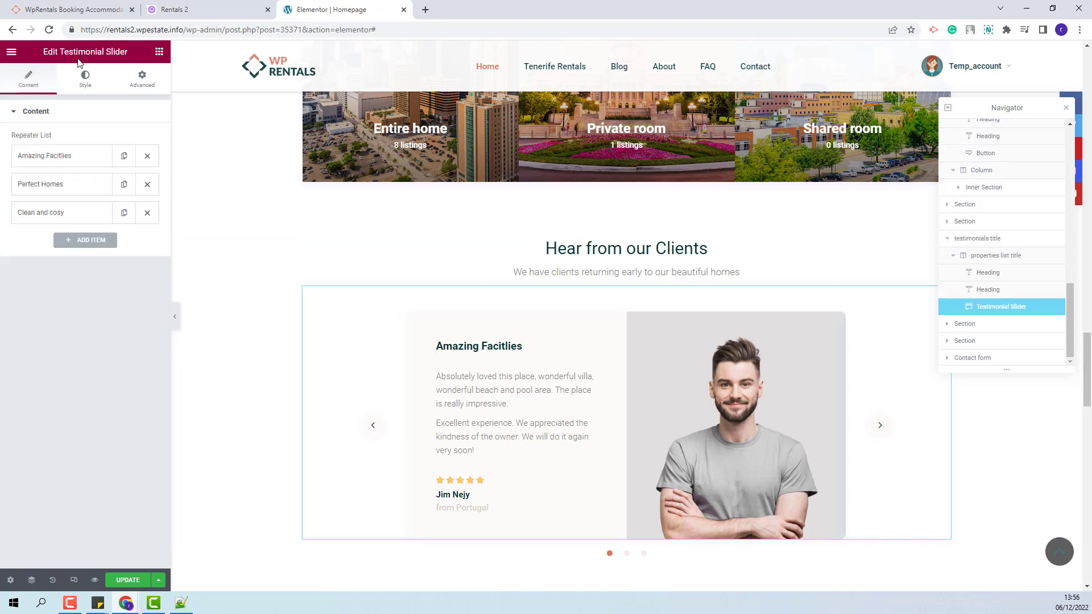
click(63, 156)
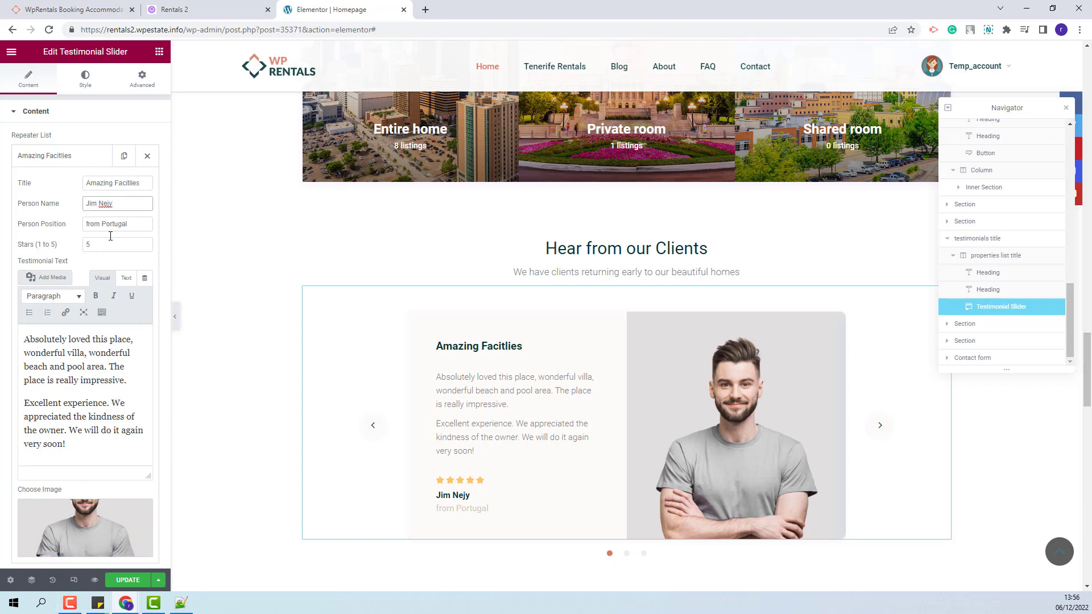
click(880, 425)
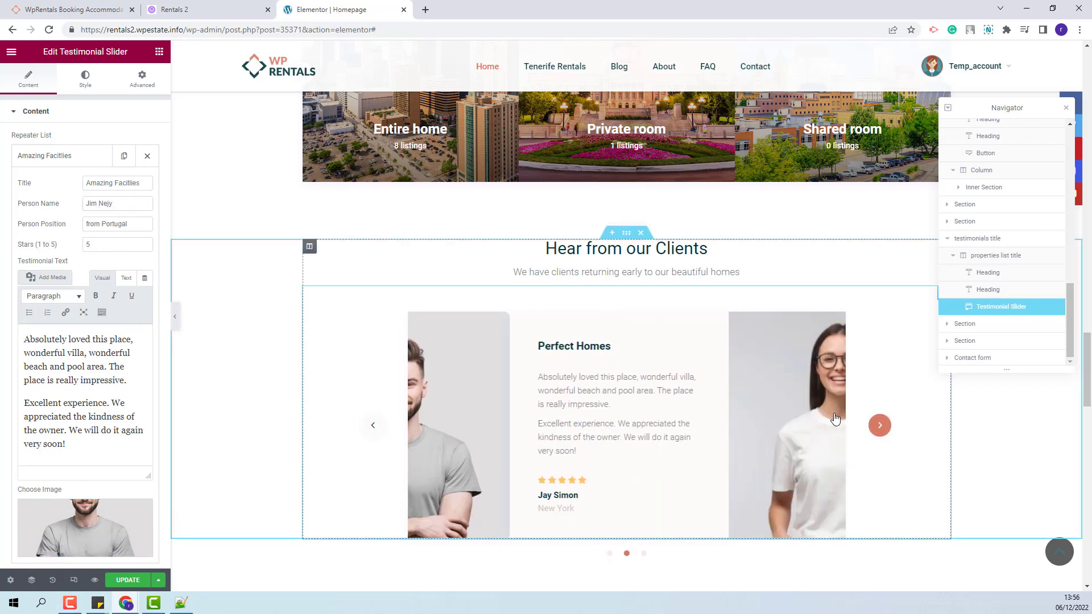
click(49, 156)
click(51, 183)
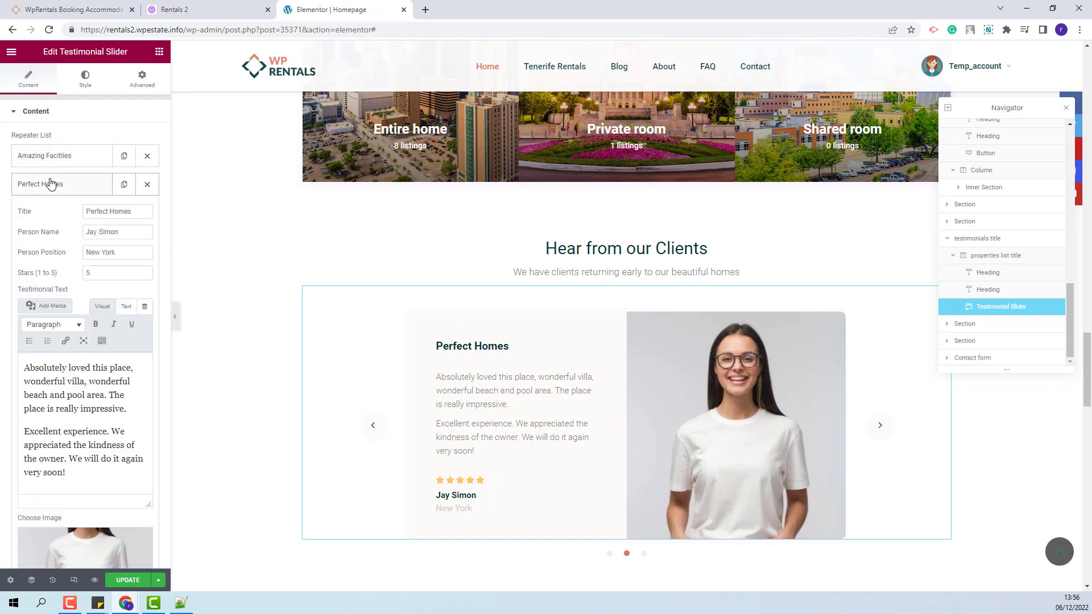
click(50, 183)
click(51, 220)
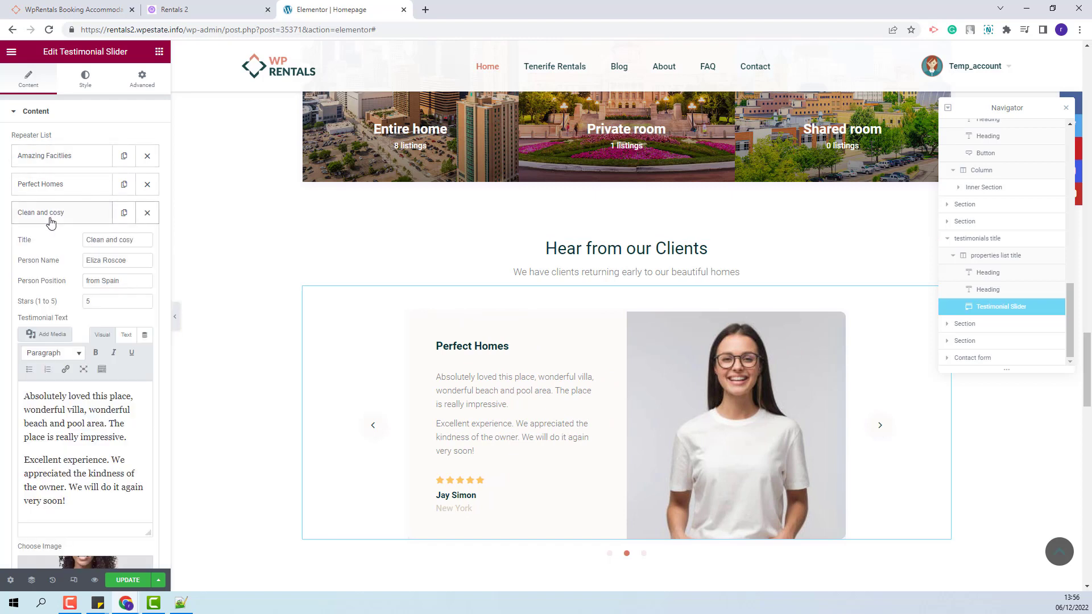
click(50, 219)
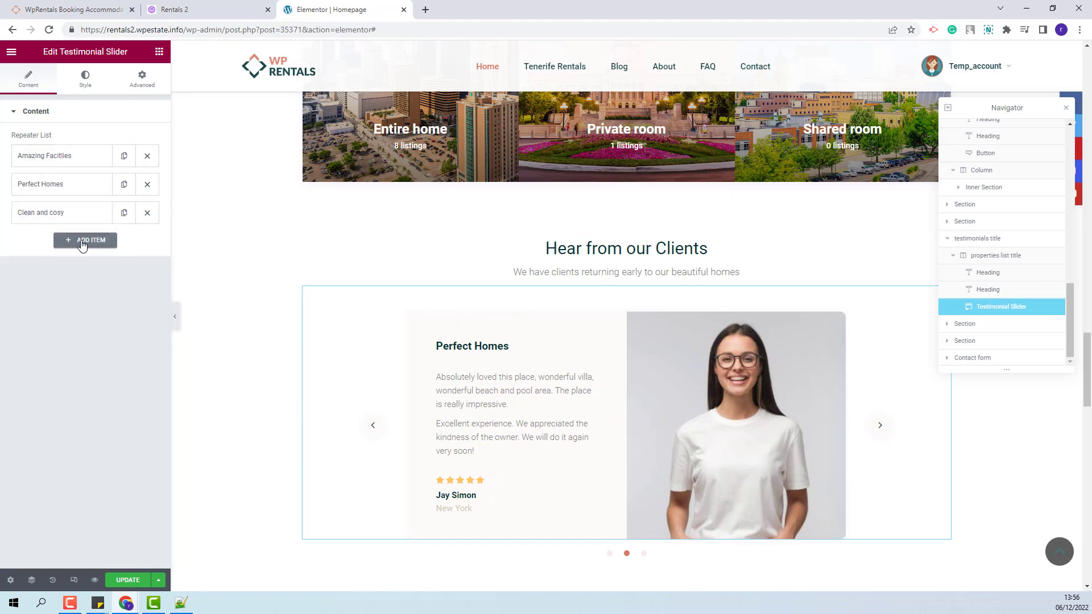
click(973, 324)
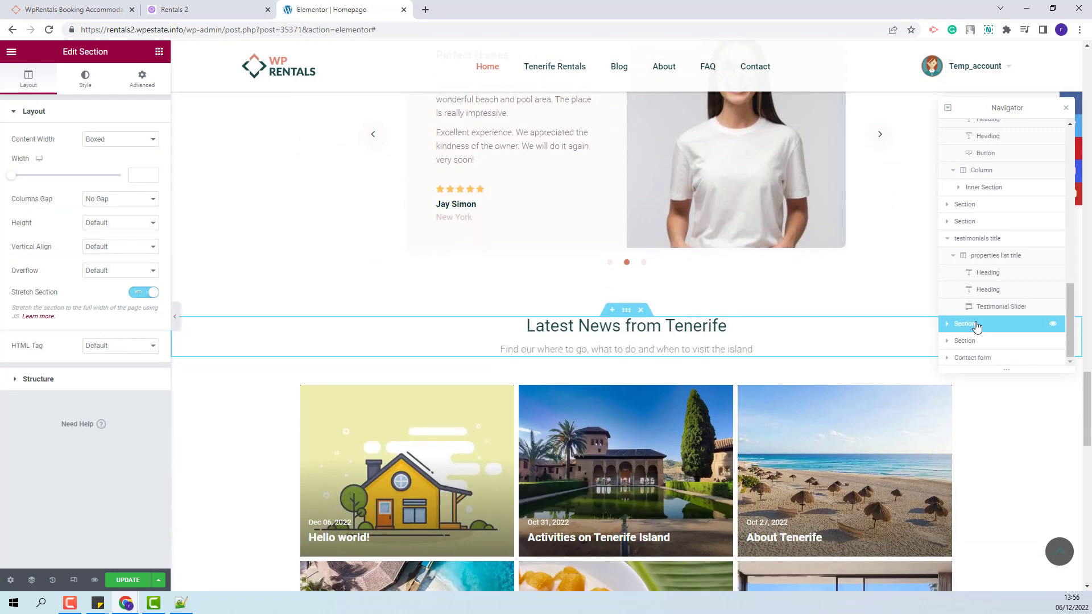
Check that the Latest News Recent Items grid shows articles, 6 items at 3 per row
scroll(877, 297, down, 2)
click(573, 359)
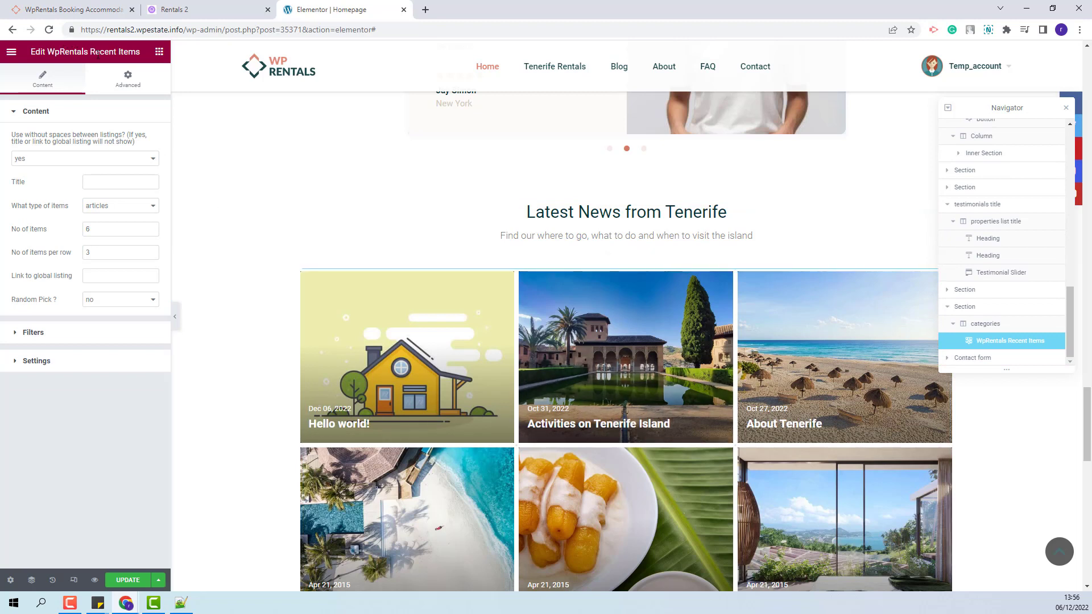
click(114, 209)
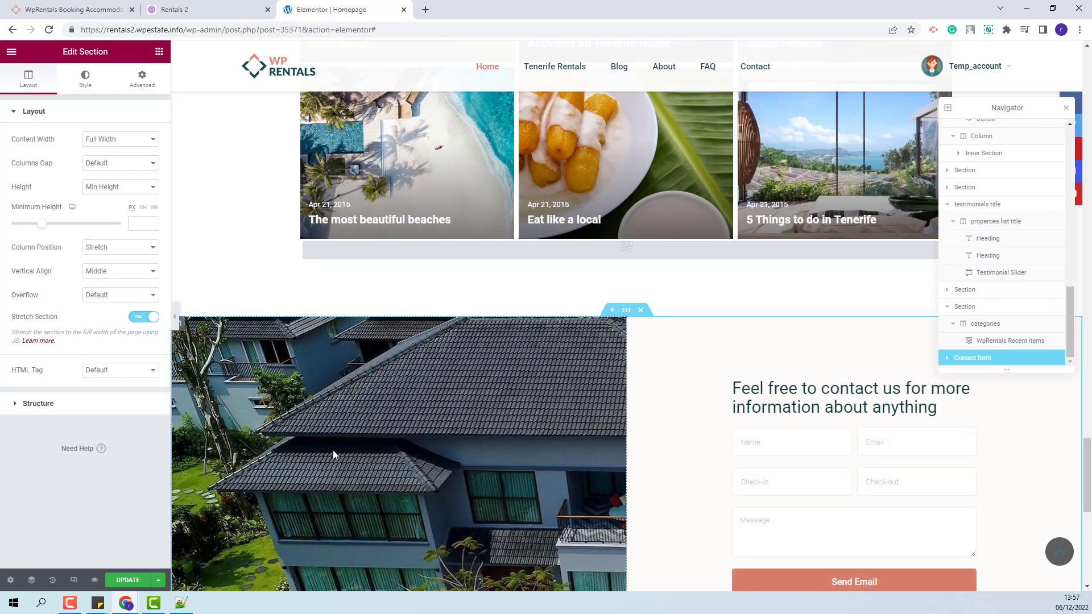
Inspect the contact row's image column Style > Background, then open the Contact Form Builder's Name, Email, Check-in, Check-out and Message fields
scroll(347, 472, down, 2)
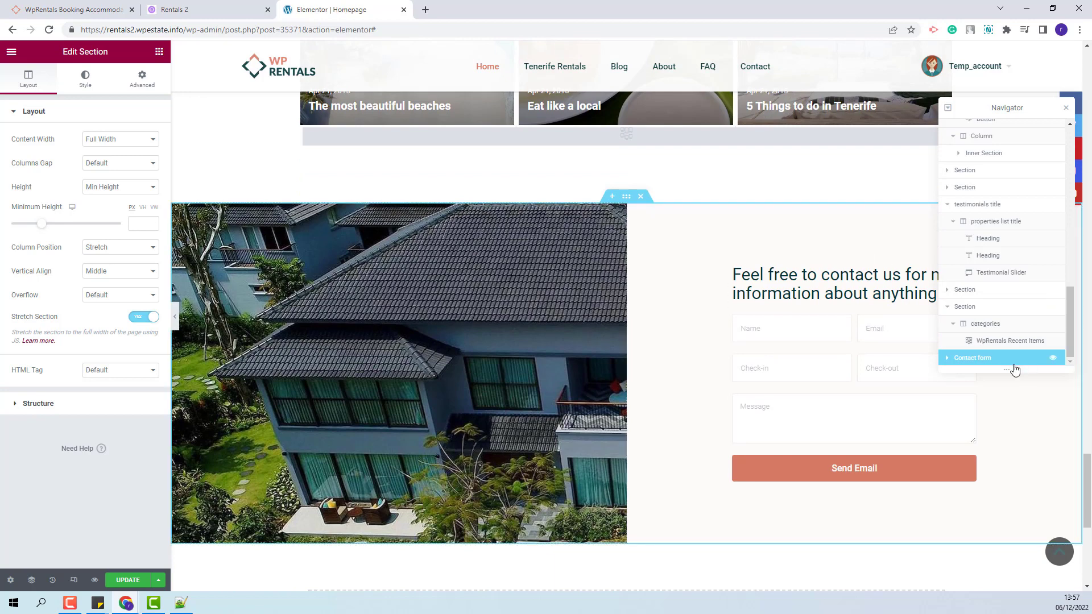
click(946, 357)
scroll(989, 318, down, 1)
click(989, 341)
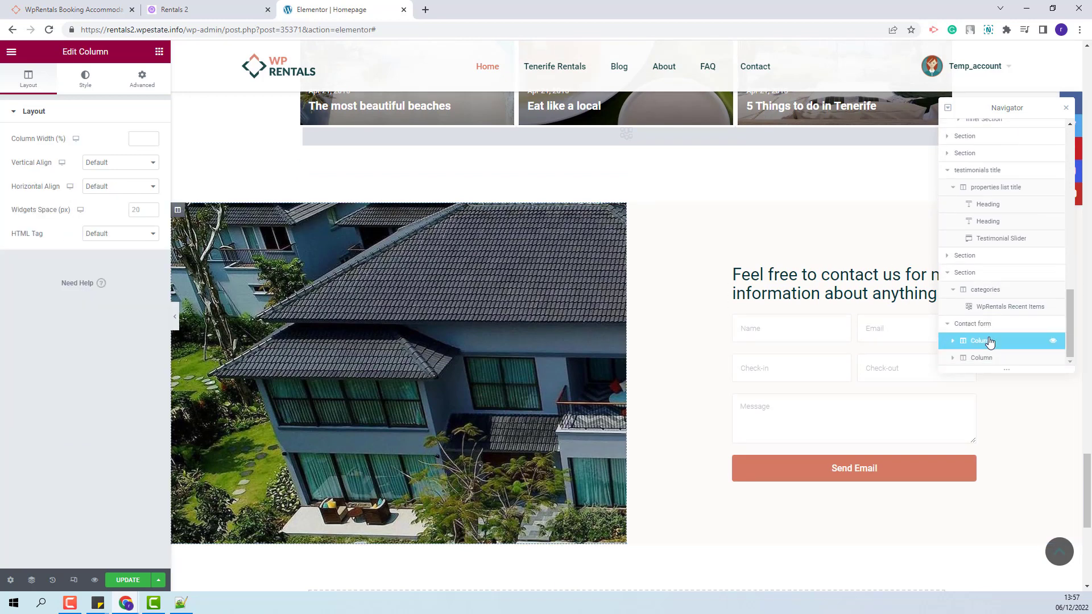
click(952, 341)
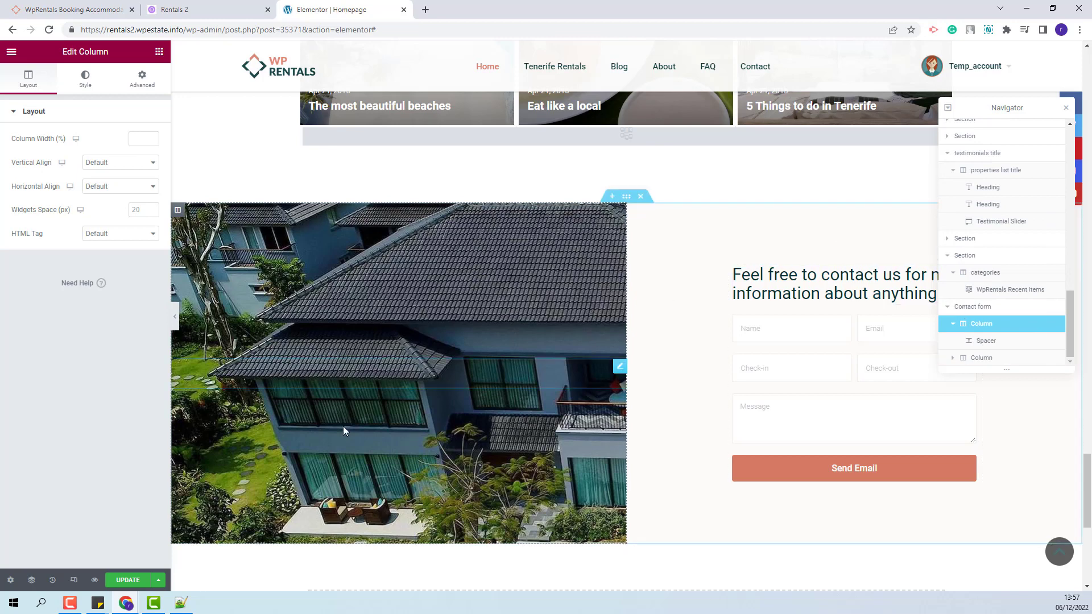
click(85, 78)
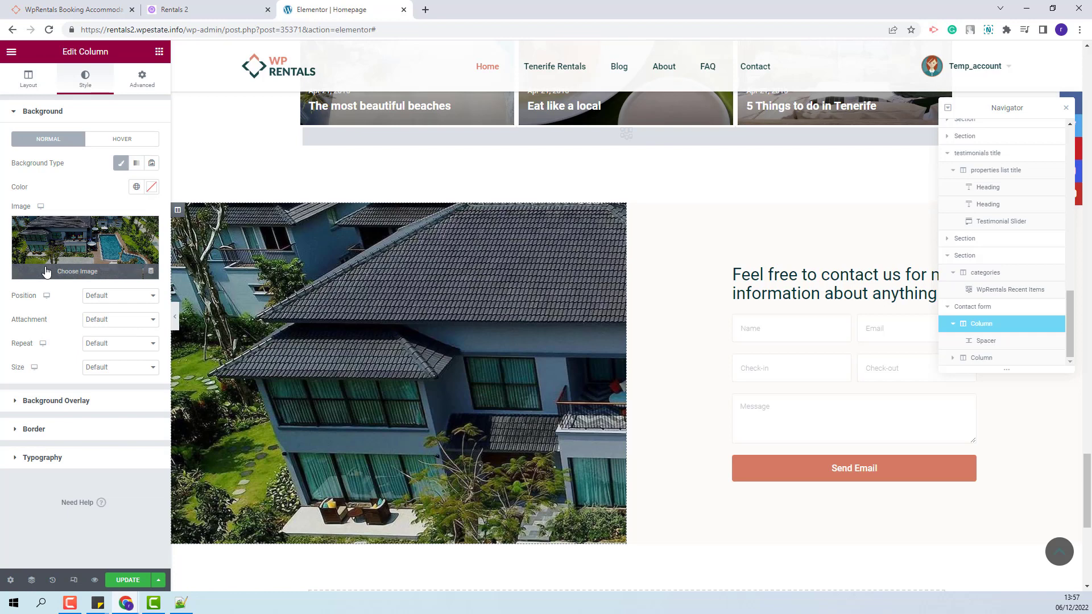
click(844, 390)
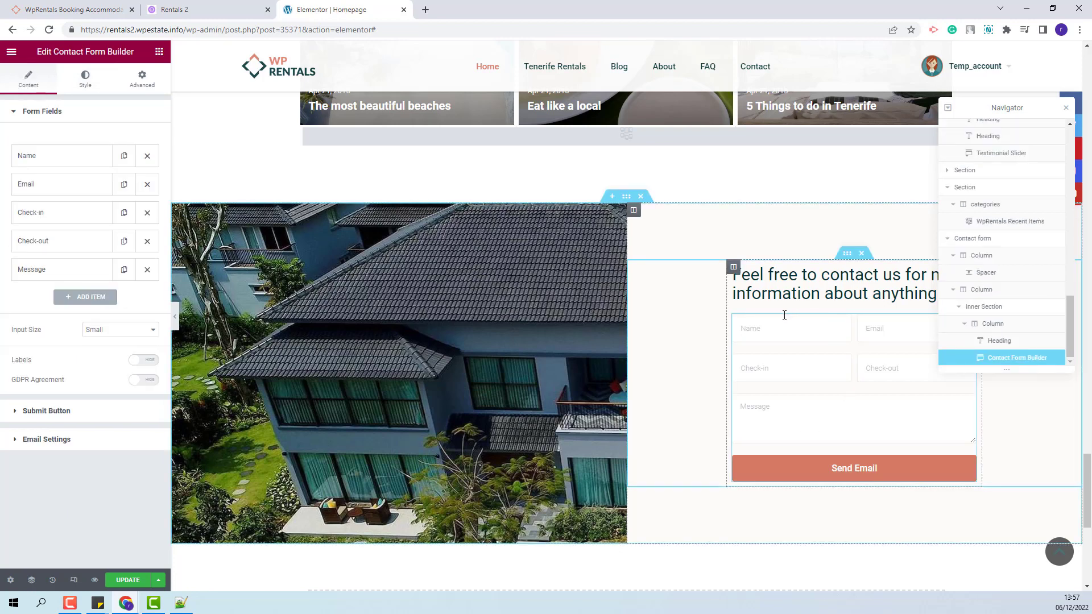